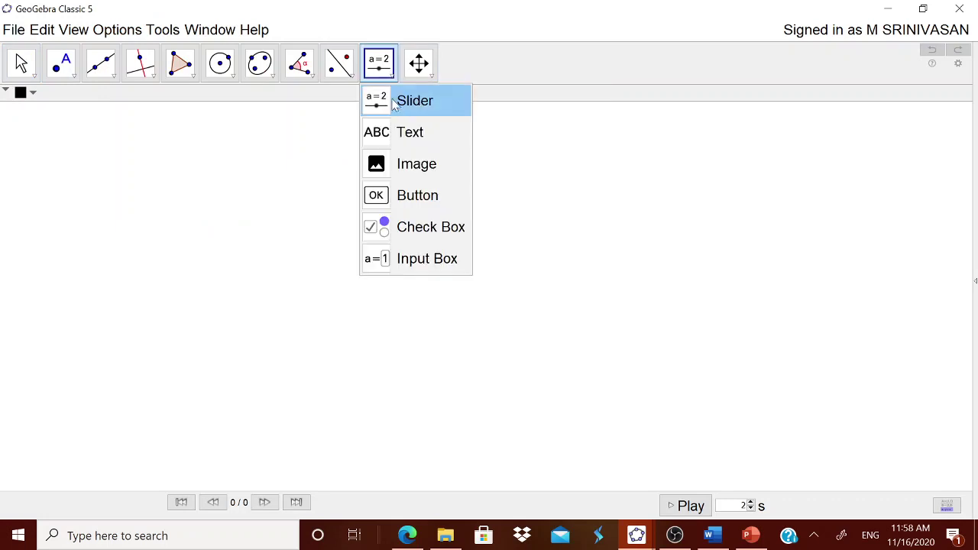
# Step: Add the text "CENTER OF AN EQUILATERAL TRIANGLE" and move it to the upper-right corner of the drawing area as the title
pyautogui.click(392, 131)
pyautogui.click(644, 206)
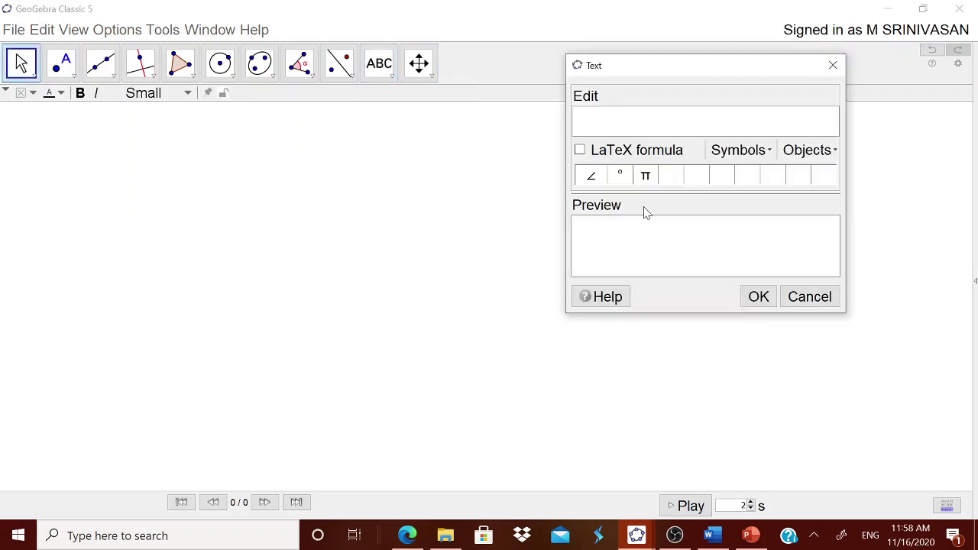
pyautogui.write('center')
pyautogui.press('BackSpace')
pyautogui.press('BackSpace')
pyautogui.press('BackSpace')
pyautogui.press('BackSpace')
pyautogui.press('BackSpace')
pyautogui.press('BackSpace')
pyautogui.write('CE')
pyautogui.write('NTER OF AN EQU')
pyautogui.write('ILATERLA')
pyautogui.press('BackSpace')
pyautogui.press('BackSpace')
pyautogui.write('AL TRIANGLE')
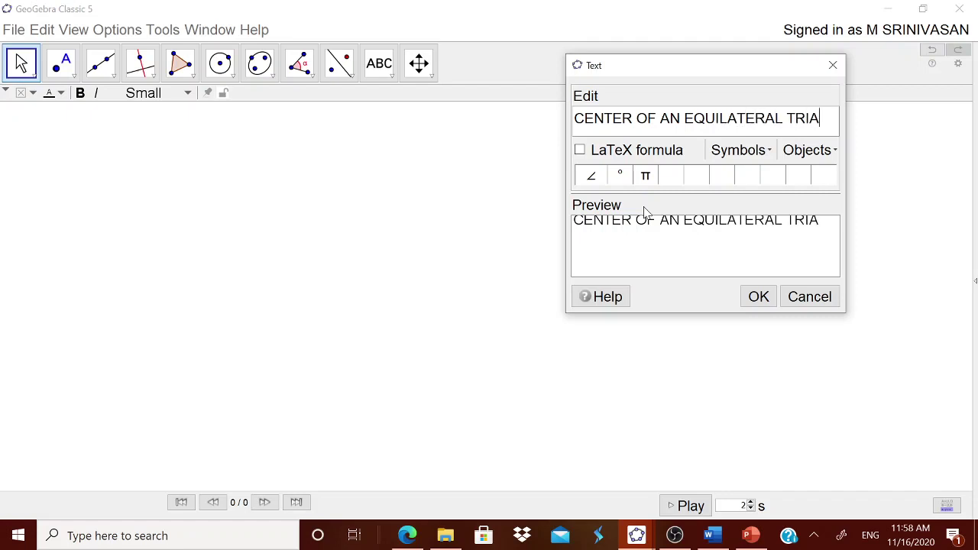
pyautogui.click(758, 297)
pyautogui.moveTo(780, 197); pyautogui.dragTo(802, 126)
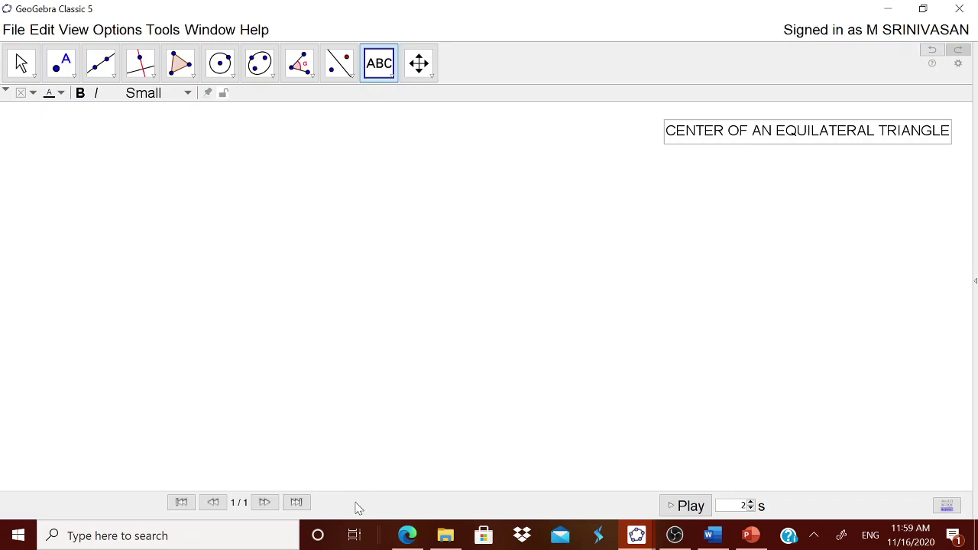
pyautogui.rightClick(829, 456)
pyautogui.click(573, 447)
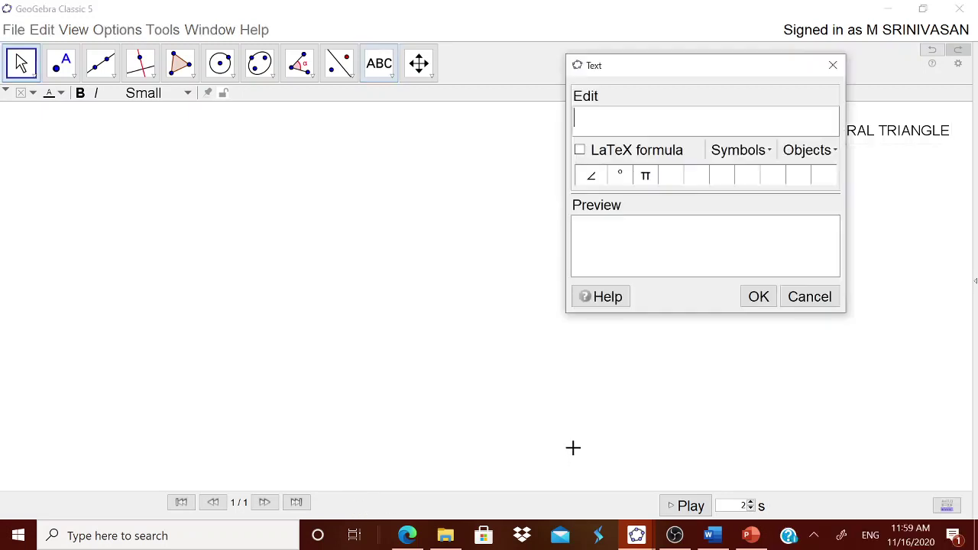
pyautogui.click(808, 298)
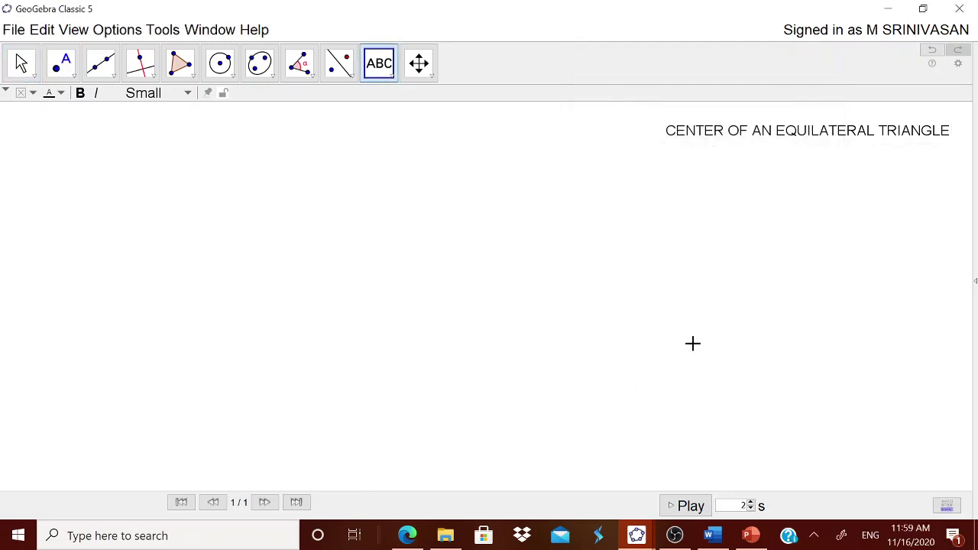
pyautogui.press('Escape')
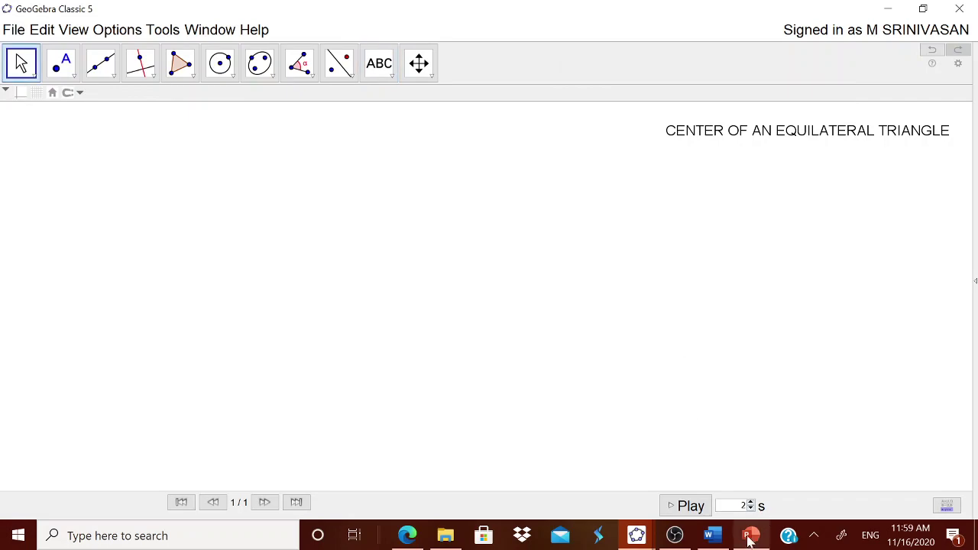
# Step: Copy the first sentence of NOTES.docx in Word, about circumcenter, incenter and orthocenter coinciding, and place it as text below the title in GeoGebra
pyautogui.click(711, 535)
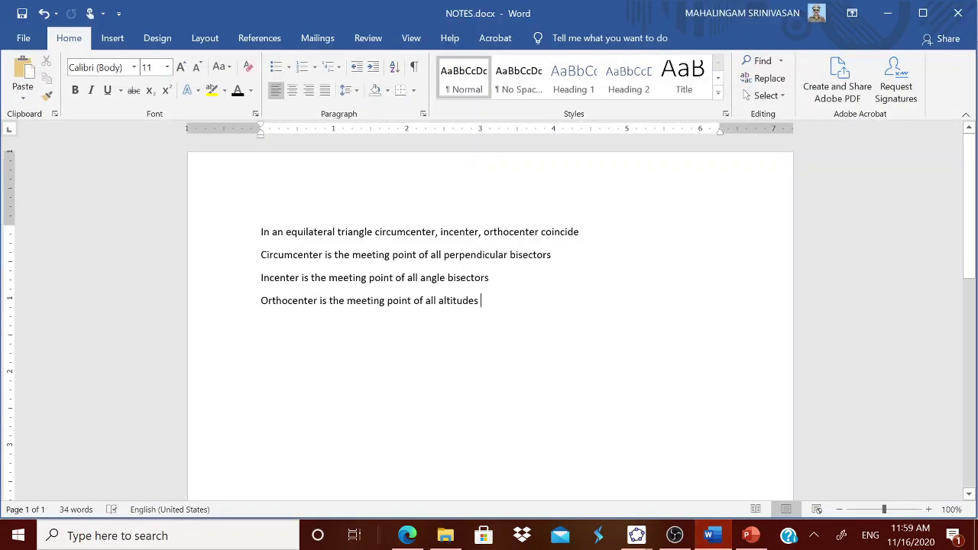
pyautogui.moveTo(260, 232); pyautogui.dragTo(604, 240)
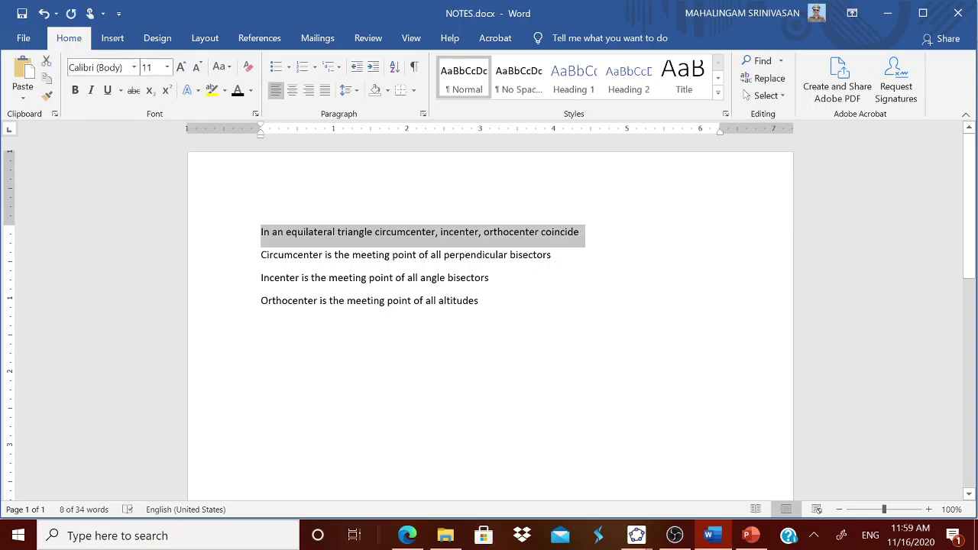
pyautogui.moveTo(636, 536)
pyautogui.click(601, 484)
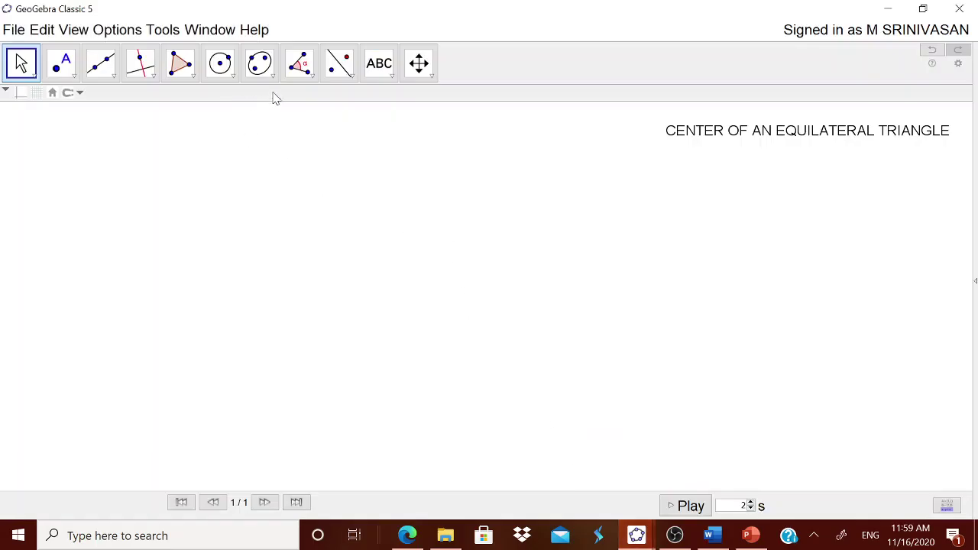
pyautogui.click(379, 64)
pyautogui.click(450, 211)
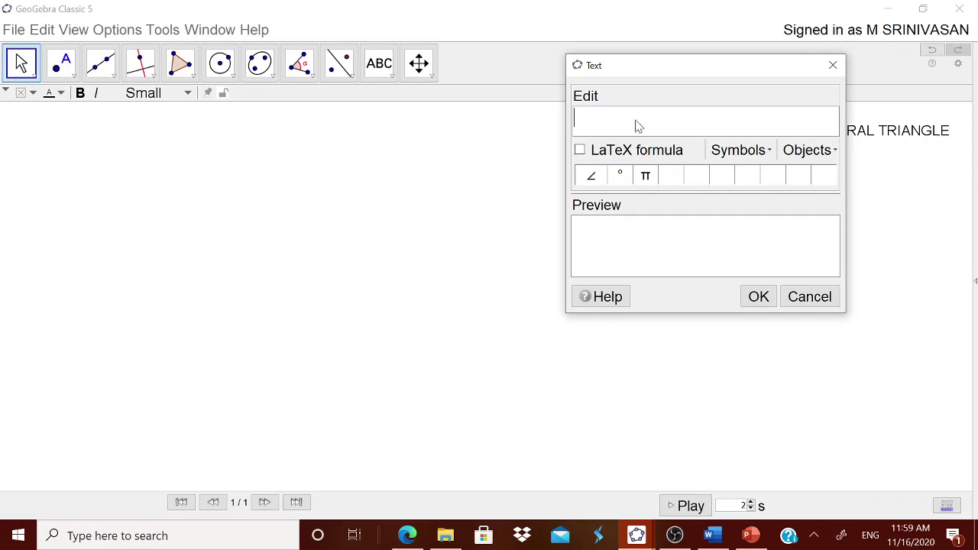
pyautogui.hotkey('ctrl', 'v')
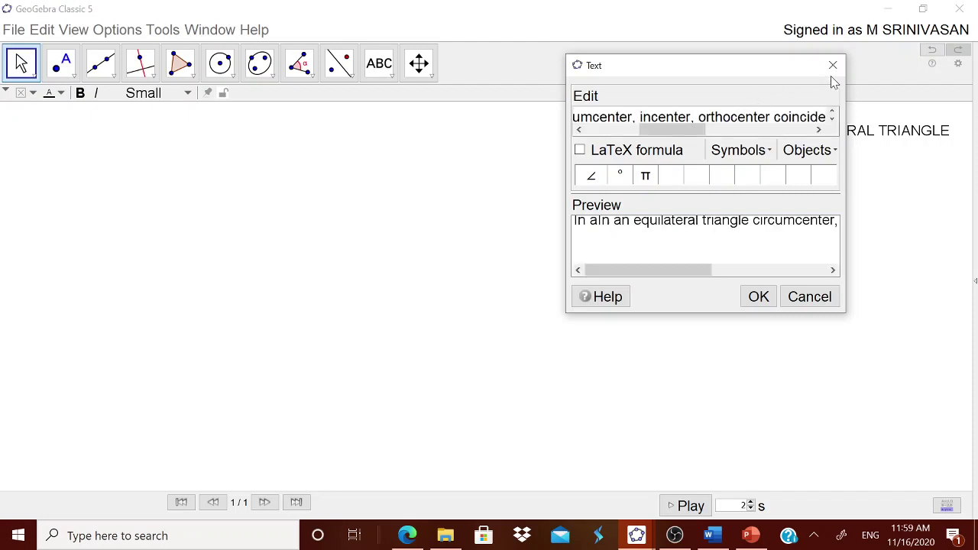
pyautogui.click(756, 295)
pyautogui.moveTo(840, 183); pyautogui.dragTo(926, 164)
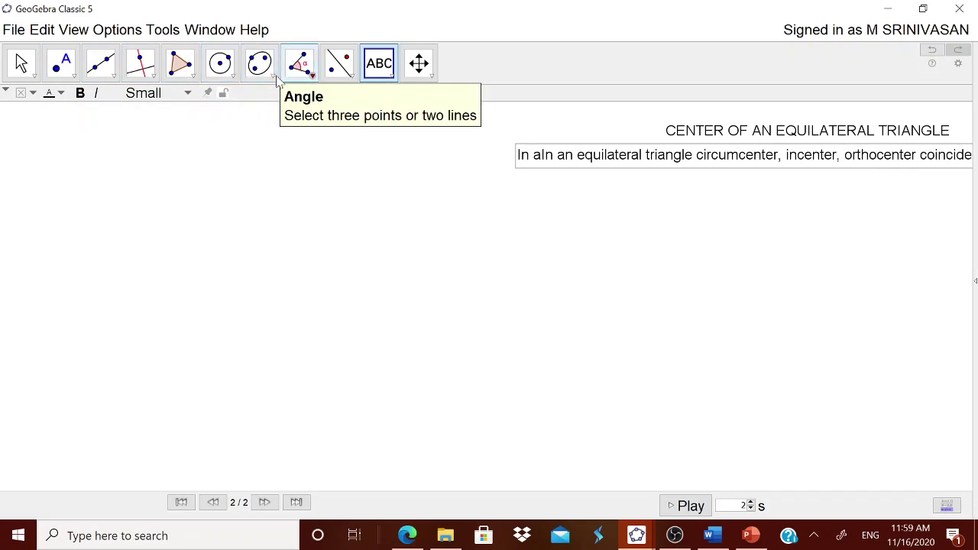
# Step: Construct a regular polygon with 3 vertices on a roughly horizontal base AB in the lower-left part of the drawing area
pyautogui.click(195, 78)
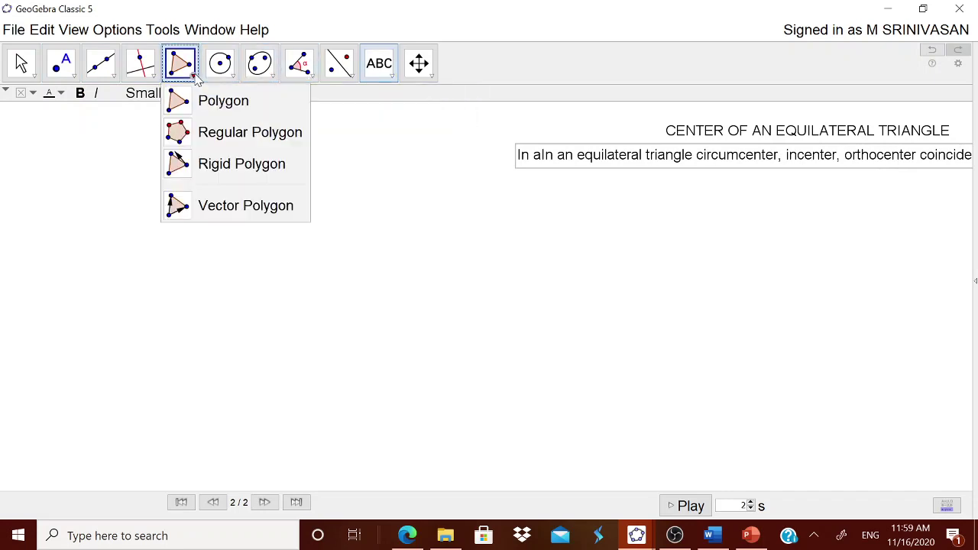
pyautogui.click(233, 136)
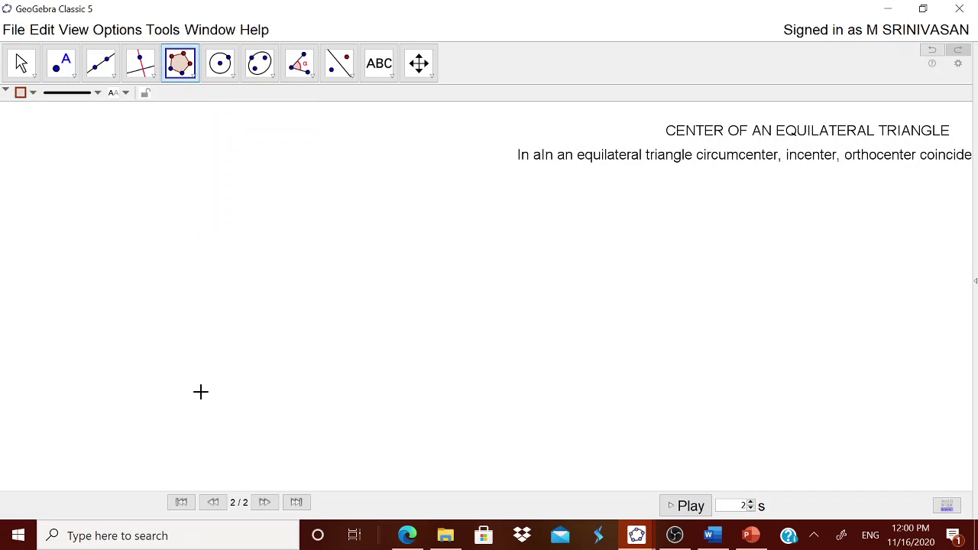
pyautogui.click(141, 391)
pyautogui.click(298, 391)
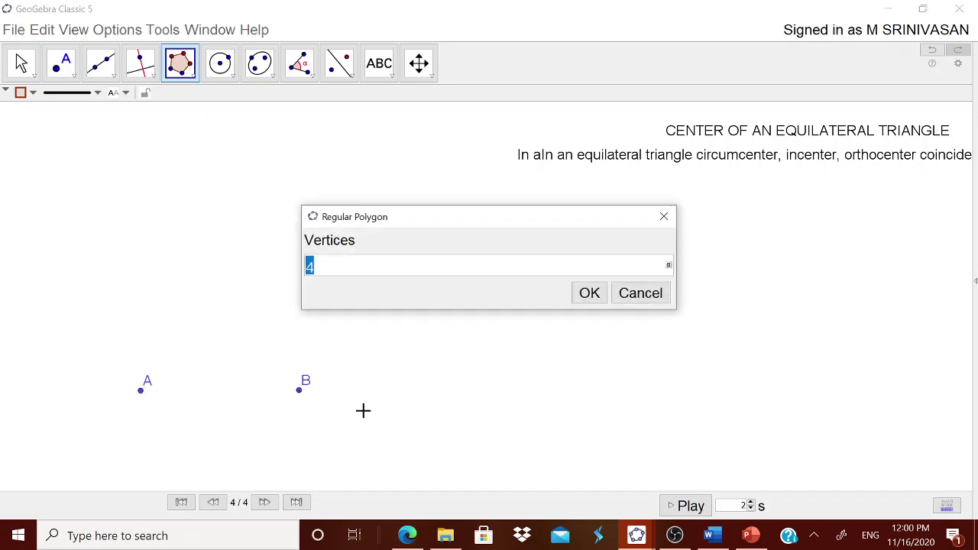
pyautogui.write('3')
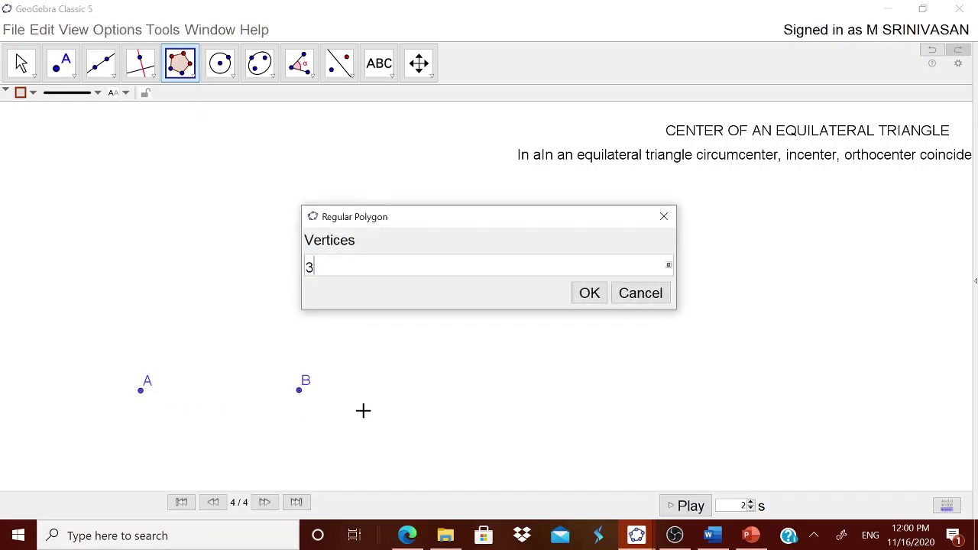
pyautogui.click(590, 296)
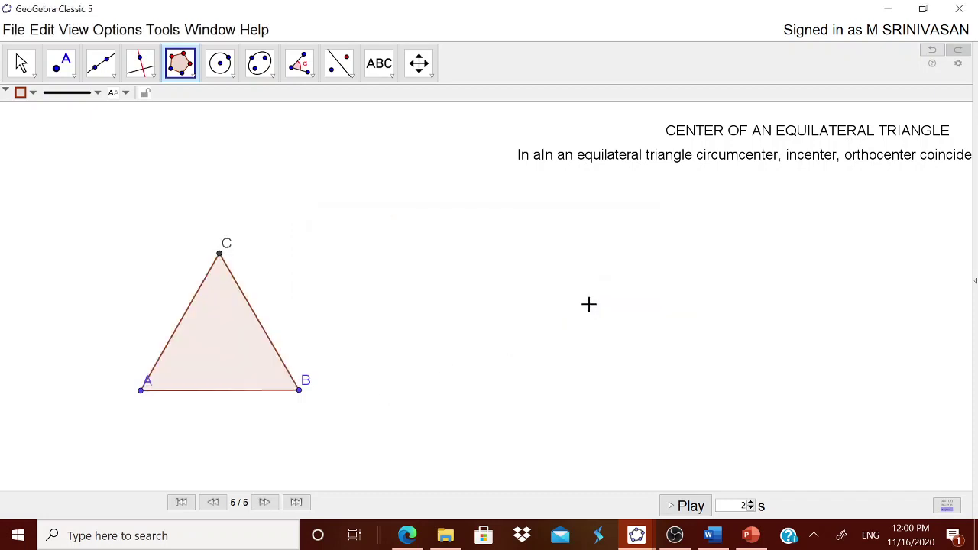
# Step: Move the label of vertex A outside the triangle and shift point B outward to enlarge the triangle
pyautogui.click(21, 63)
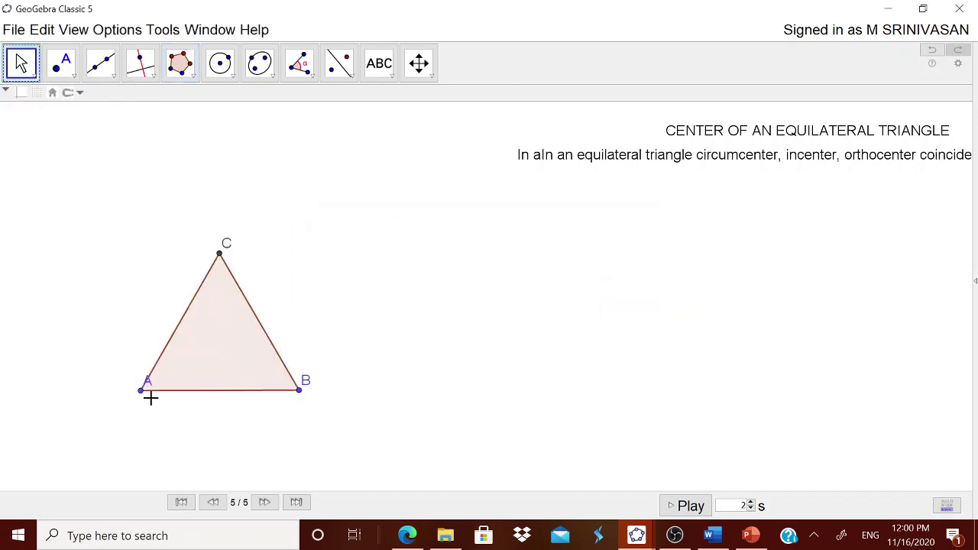
pyautogui.moveTo(143, 384); pyautogui.dragTo(126, 393)
pyautogui.moveTo(304, 382); pyautogui.dragTo(348, 394)
# Step: Mark all three interior angles of the triangle with the Angle tool
pyautogui.click(306, 70)
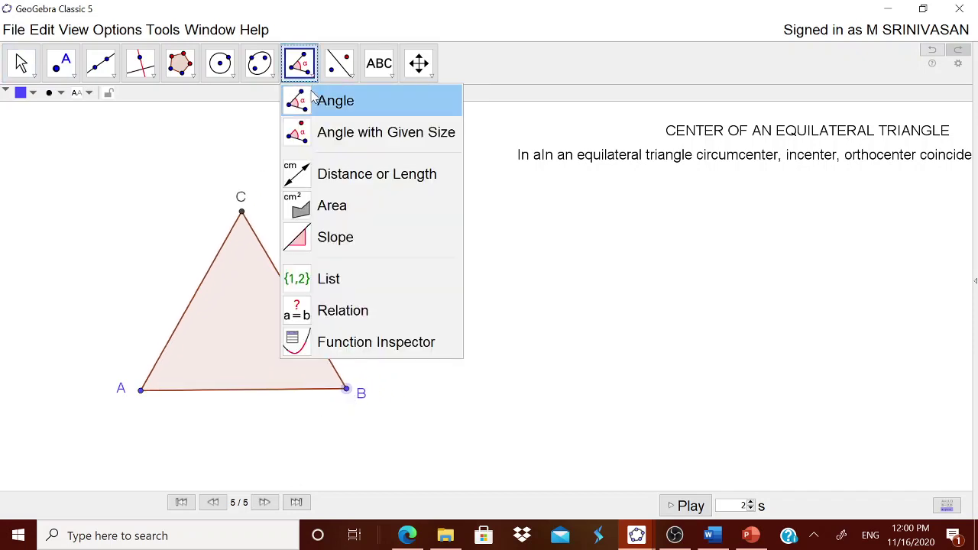
pyautogui.click(315, 104)
pyautogui.click(255, 295)
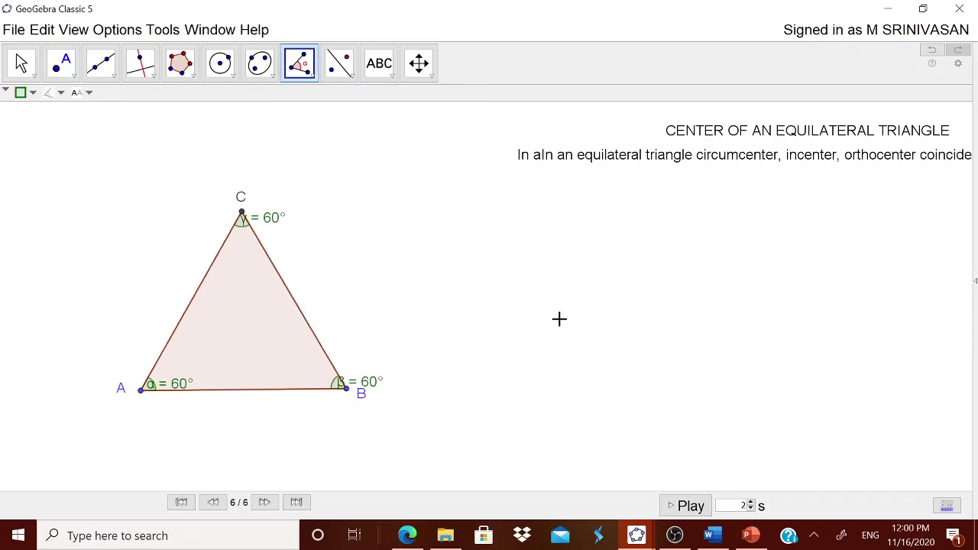
# Step: Move the angle labels at vertices C and B outside the triangle so they no longer overlap it
pyautogui.click(21, 62)
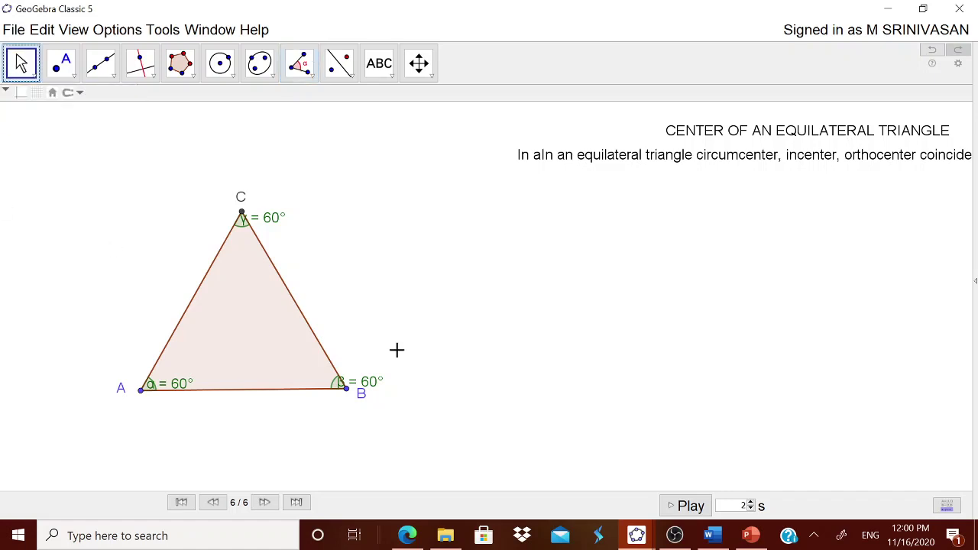
pyautogui.moveTo(277, 223); pyautogui.dragTo(307, 208)
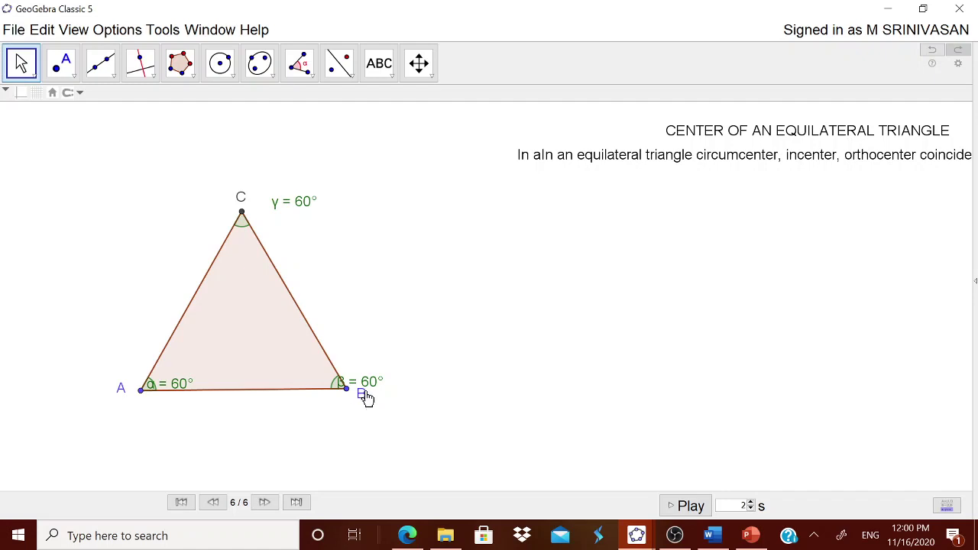
pyautogui.moveTo(376, 380); pyautogui.dragTo(376, 348)
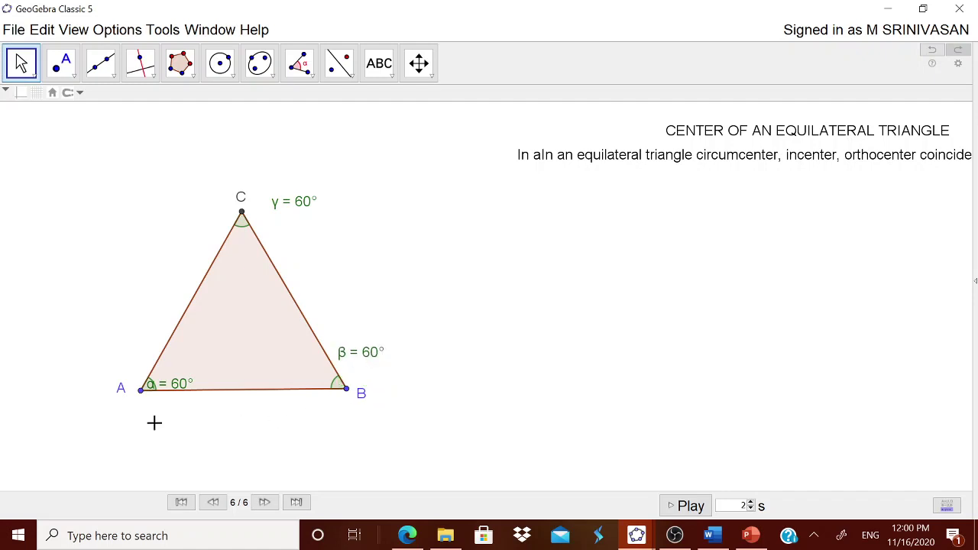
# Step: Switch to Word and copy the sentence "Circumcenter is the meeting point of all perpendicular bisectors" from NOTES.docx
pyautogui.click(697, 534)
pyautogui.moveTo(261, 254); pyautogui.dragTo(554, 274)
pyautogui.hotkey('ctrl', 'c')
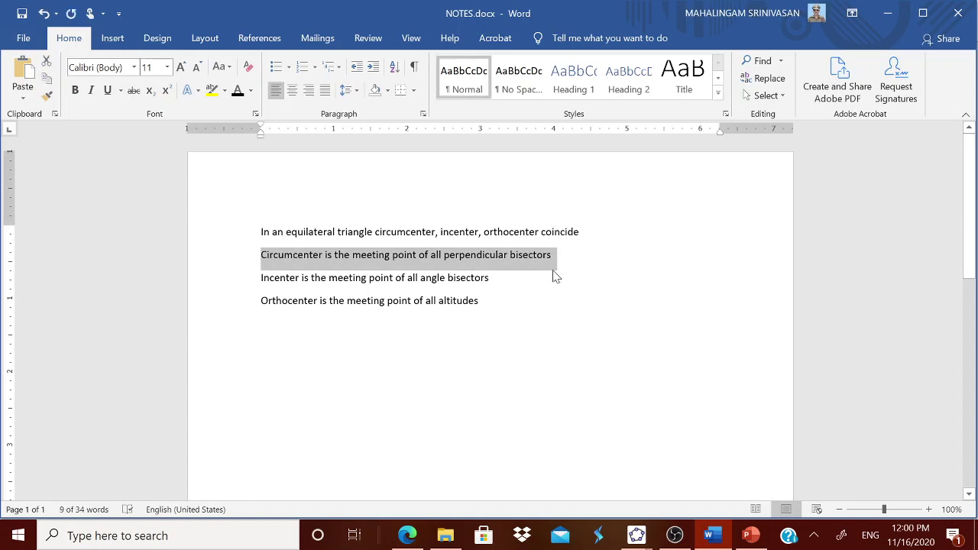
# Step: Switch back to the GeoGebra drawing and place the copied circumcenter sentence as text below the existing two lines
pyautogui.click(636, 534)
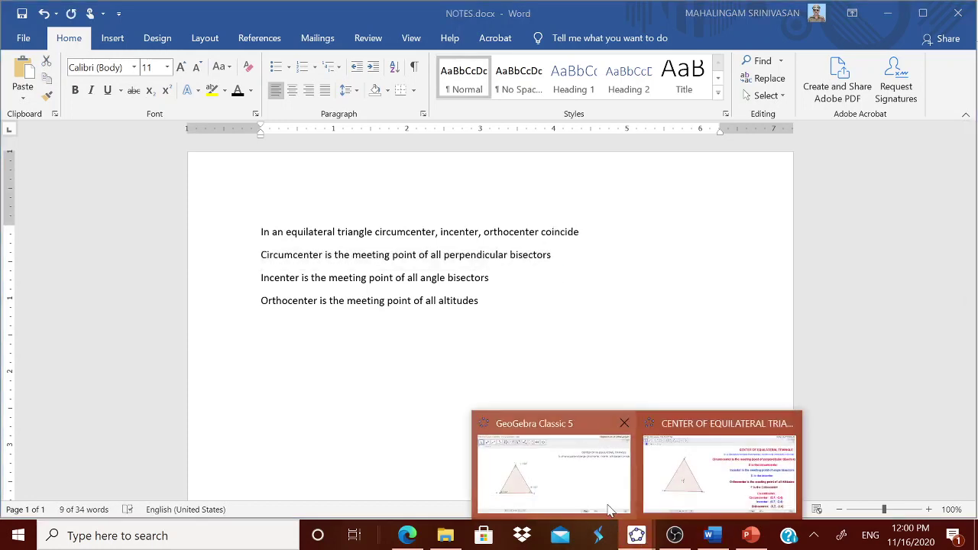
pyautogui.click(605, 509)
pyautogui.click(388, 77)
pyautogui.click(409, 133)
pyautogui.click(480, 244)
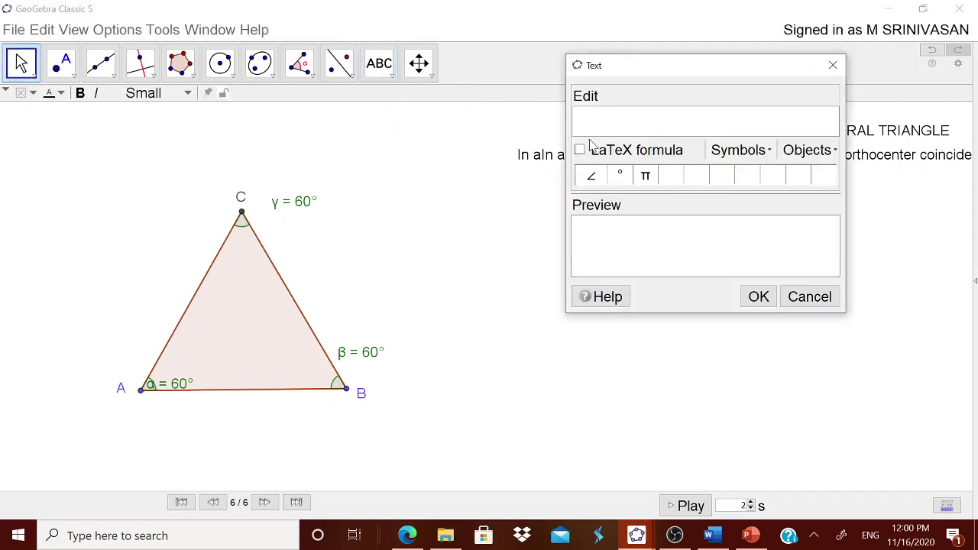
pyautogui.hotkey('ctrl', 'v')
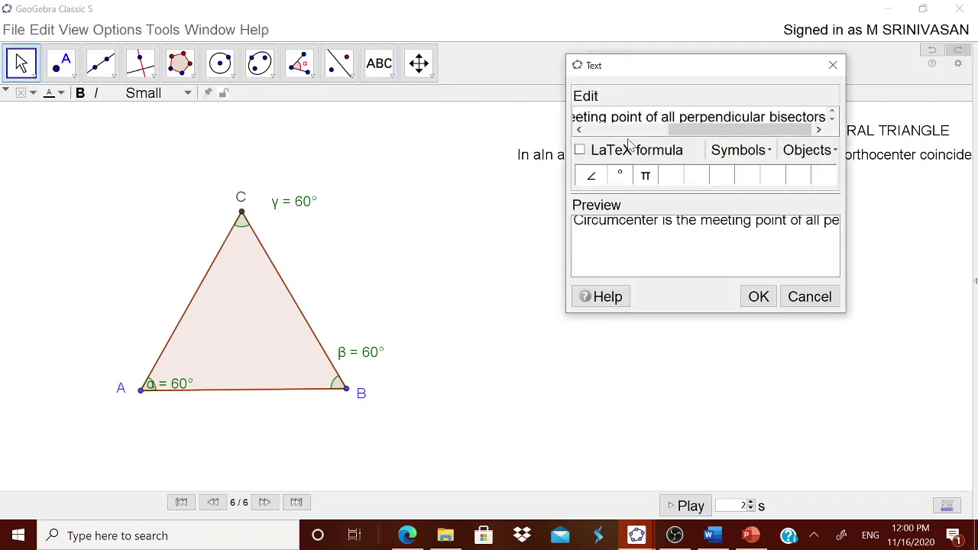
pyautogui.click(760, 296)
pyautogui.moveTo(766, 255); pyautogui.dragTo(856, 207)
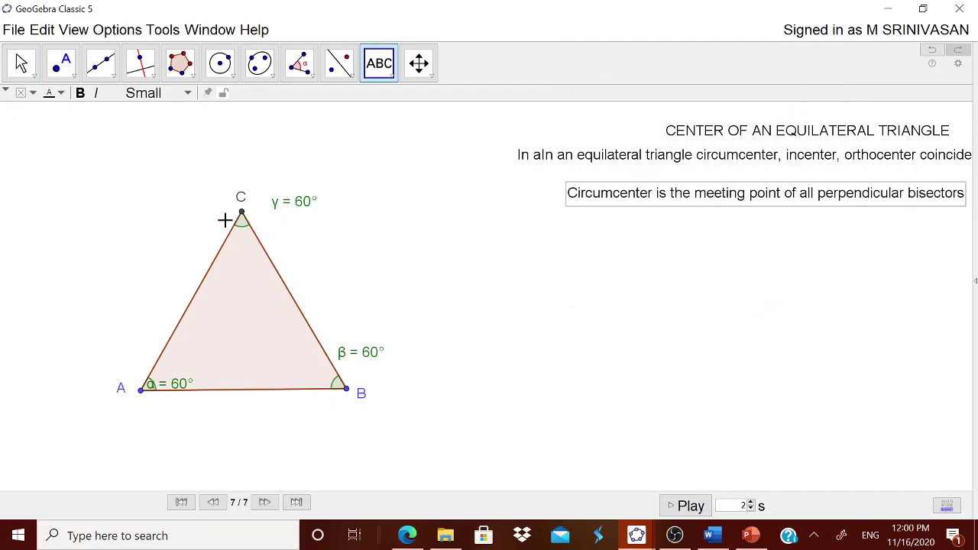
# Step: Construct the perpendicular bisector of side AB using vertices A and B
pyautogui.click(111, 78)
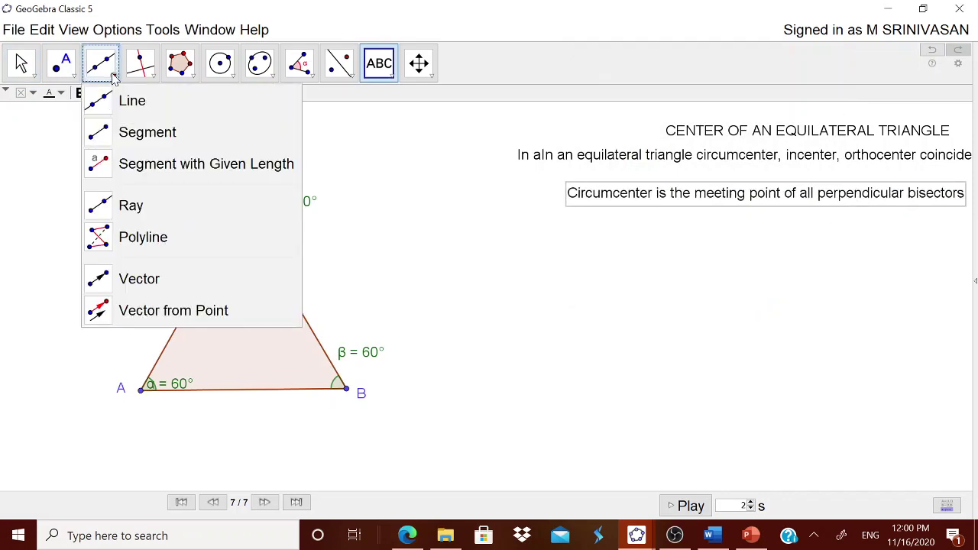
pyautogui.moveTo(77, 80)
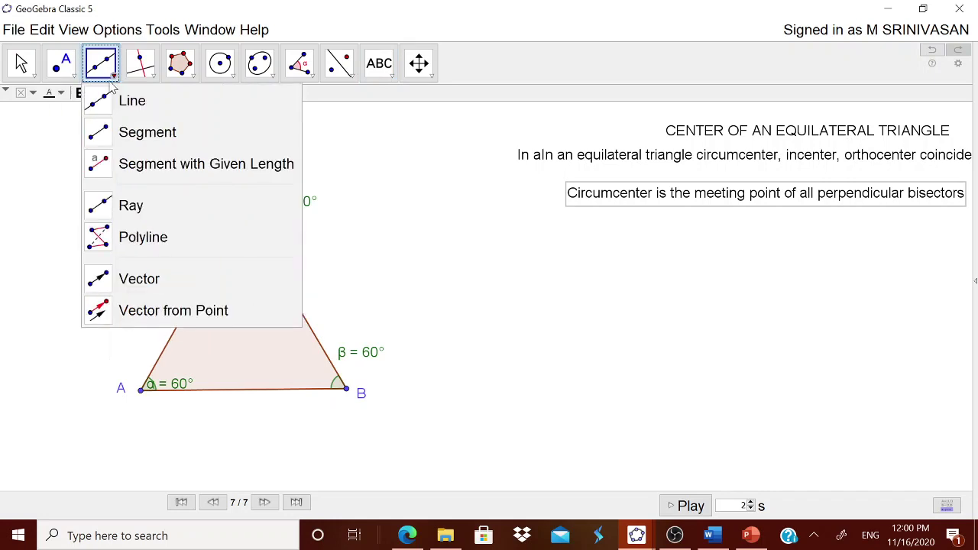
pyautogui.moveTo(150, 77)
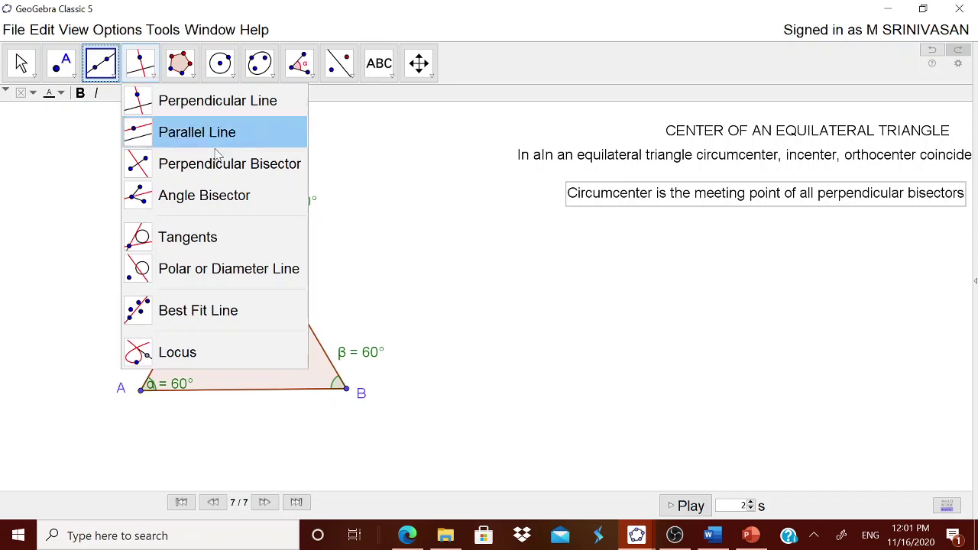
pyautogui.click(250, 167)
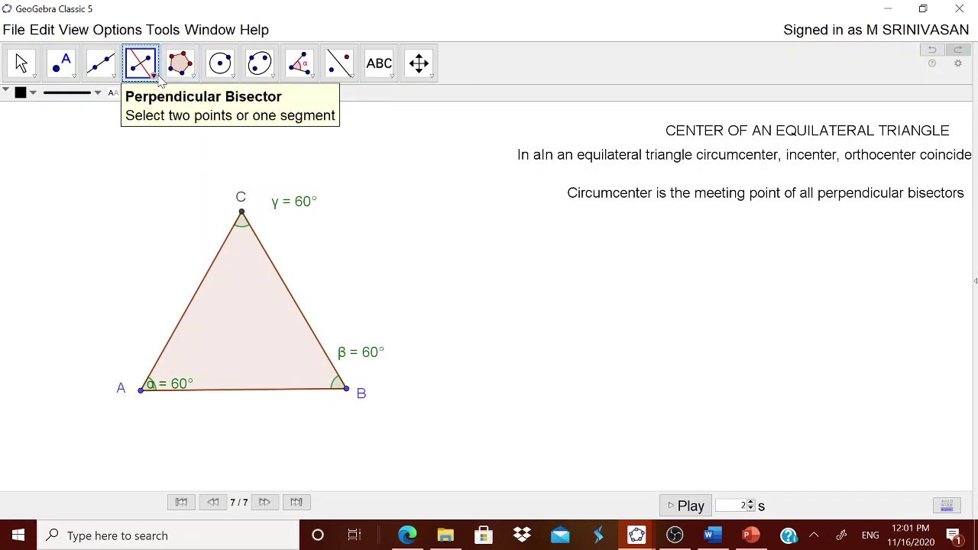
pyautogui.click(141, 391)
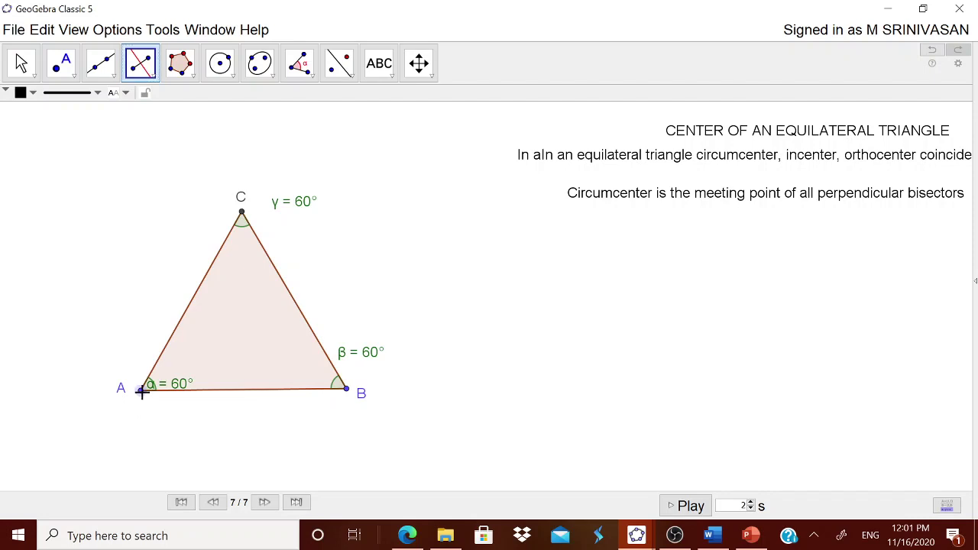
pyautogui.click(346, 390)
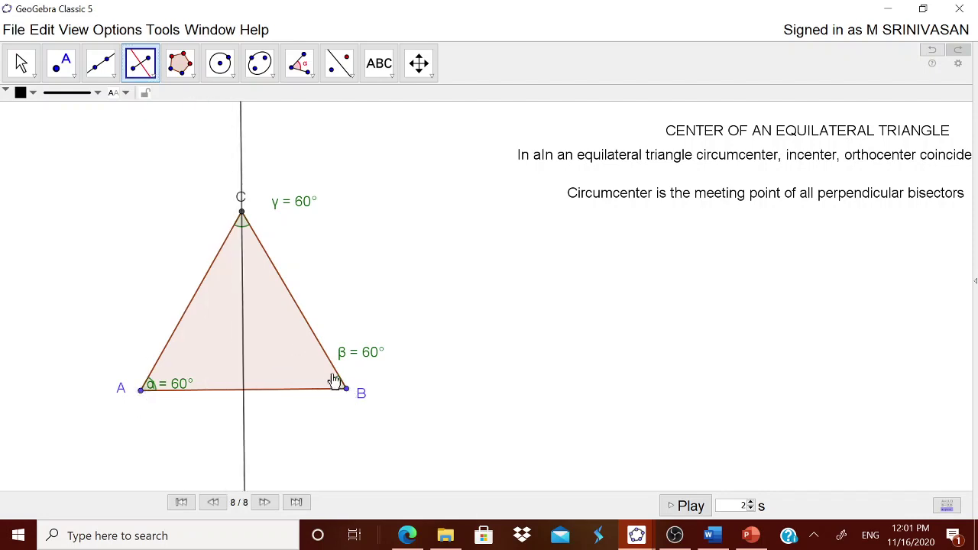
# Step: Construct the perpendicular bisector of side BC and mark its intersection with the perpendicular bisector of side AB
pyautogui.click(346, 389)
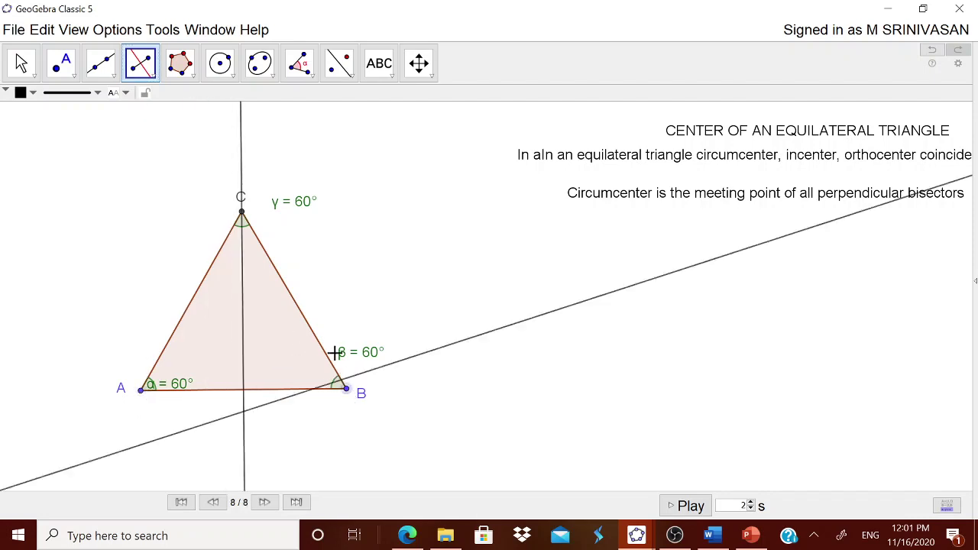
pyautogui.click(241, 213)
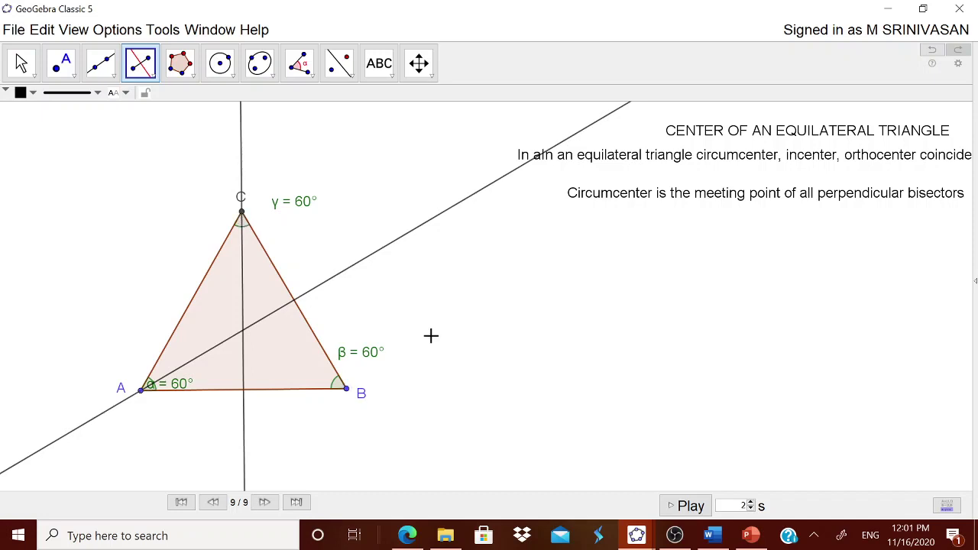
pyautogui.click(70, 76)
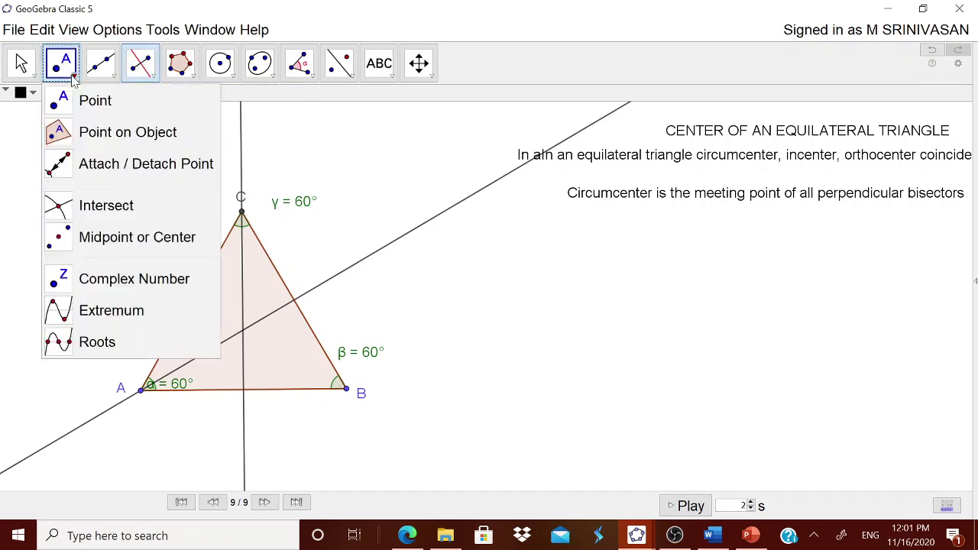
pyautogui.click(107, 206)
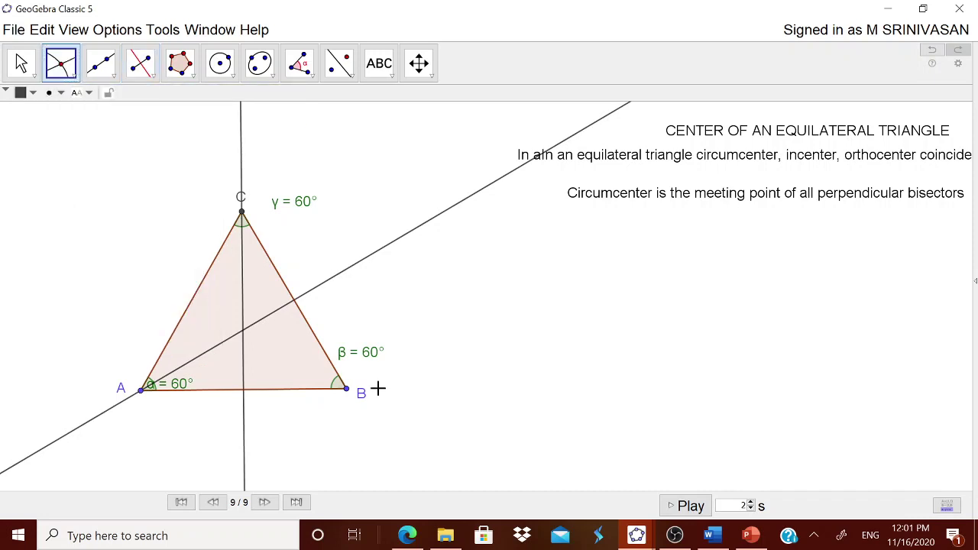
pyautogui.click(379, 258)
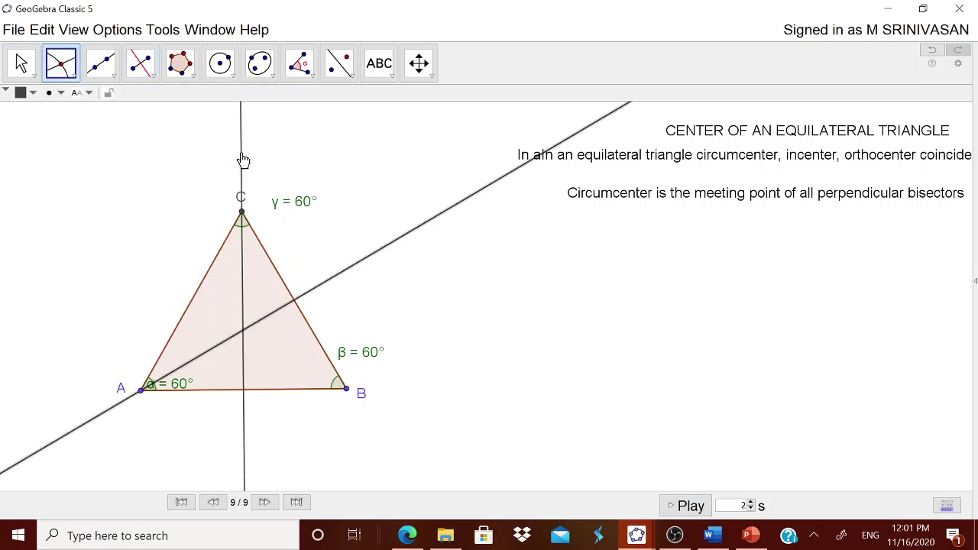
pyautogui.click(243, 160)
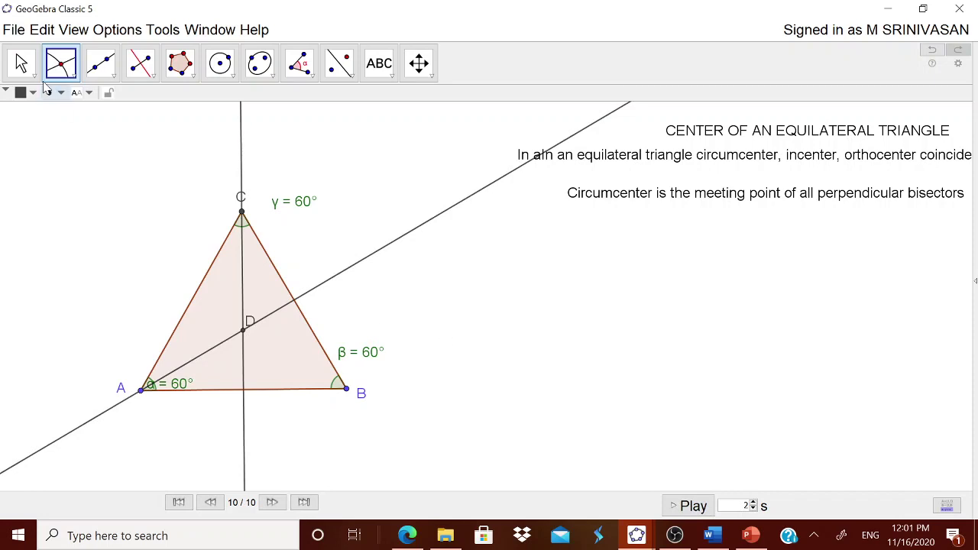
# Step: Hide both perpendicular bisectors and move the label D to the upper left of its point
pyautogui.click(21, 63)
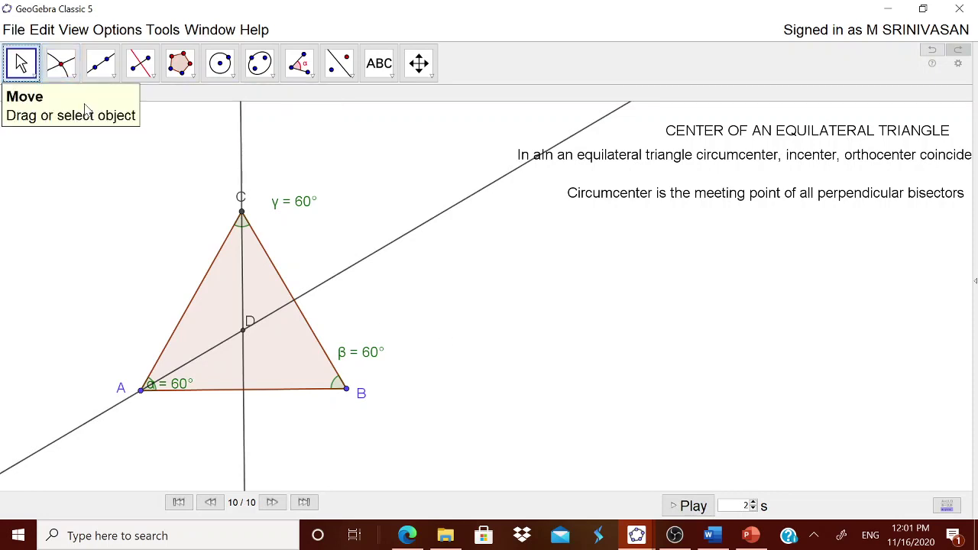
pyautogui.rightClick(394, 244)
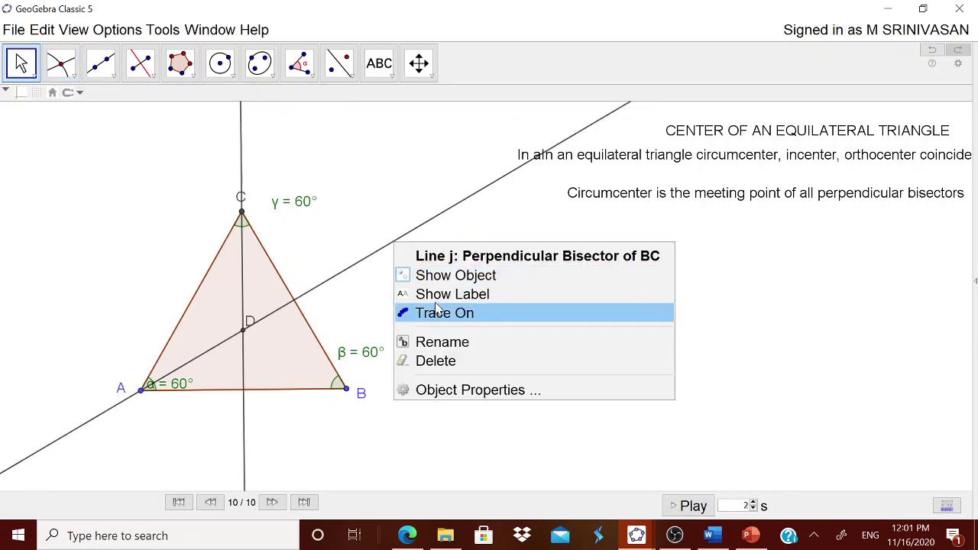
pyautogui.click(447, 275)
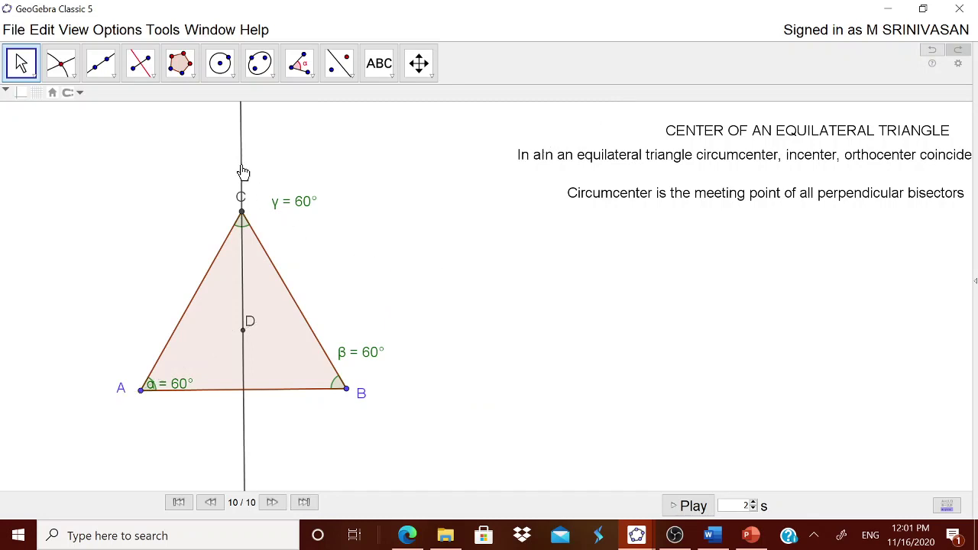
pyautogui.rightClick(241, 171)
pyautogui.click(294, 197)
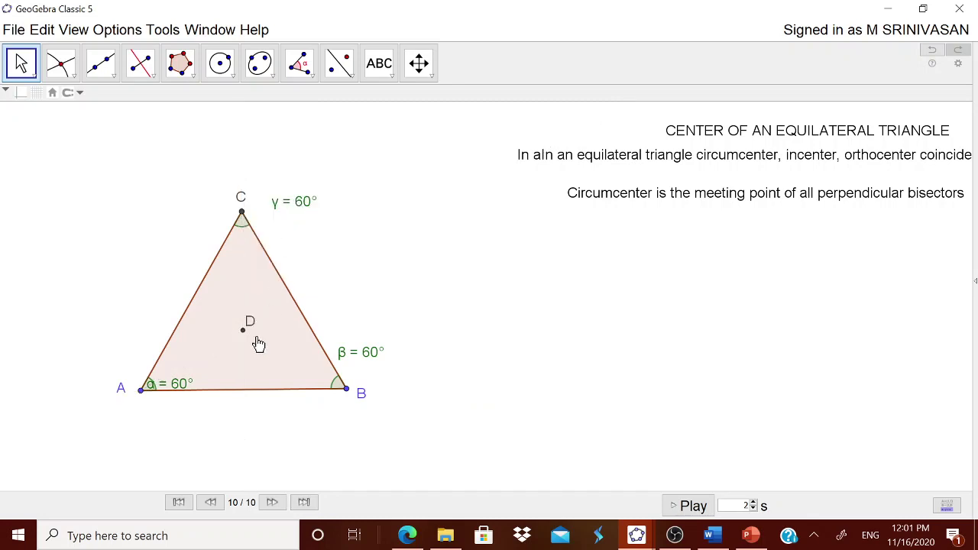
pyautogui.moveTo(248, 324); pyautogui.dragTo(227, 318)
# Step: Add the text "D is the Circumcenter" below the sentence about perpendicular bisectors
pyautogui.click(388, 75)
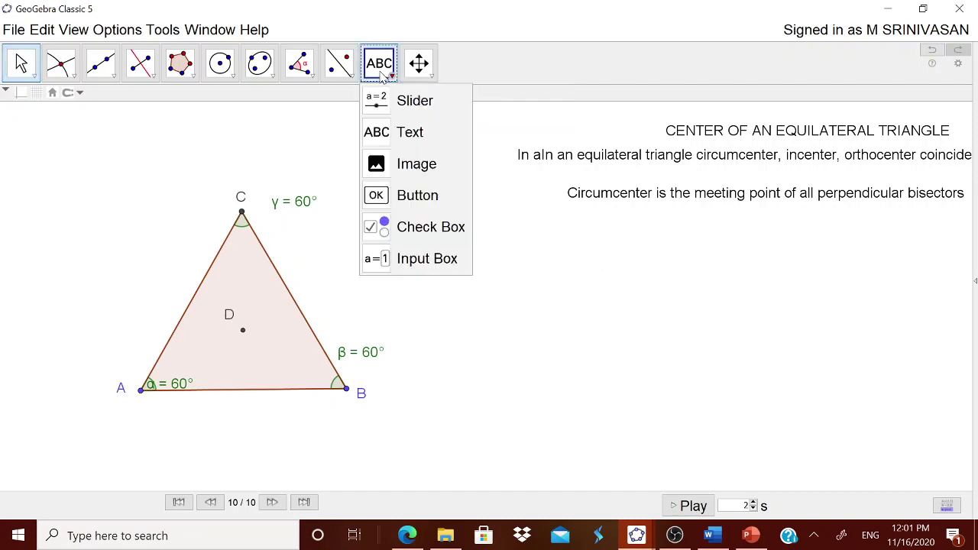
pyautogui.click(410, 133)
pyautogui.click(636, 322)
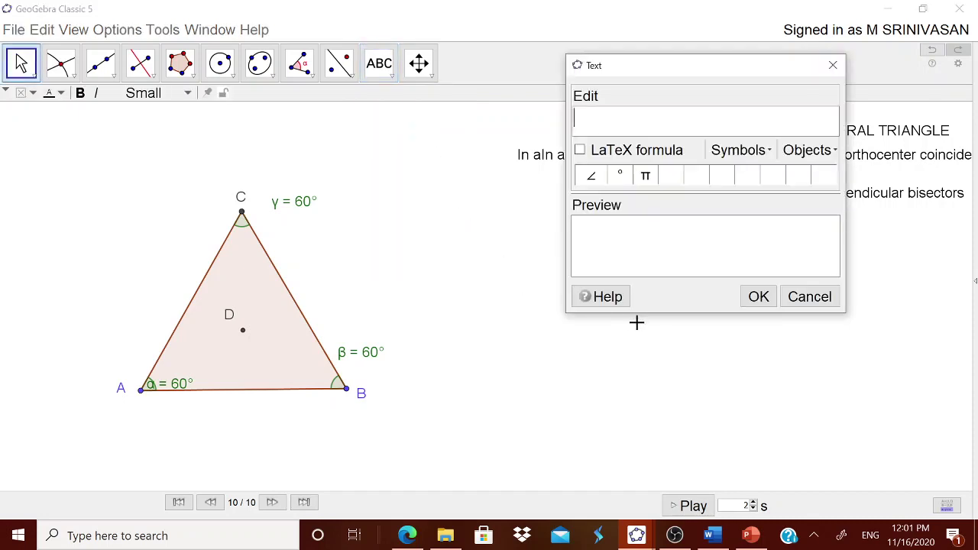
pyautogui.write('D is the Circumcenter')
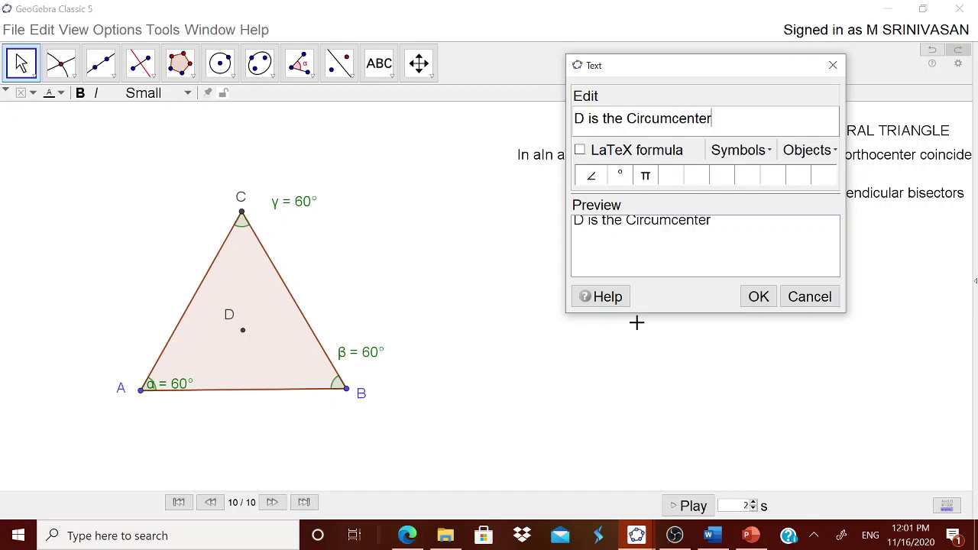
pyautogui.click(754, 298)
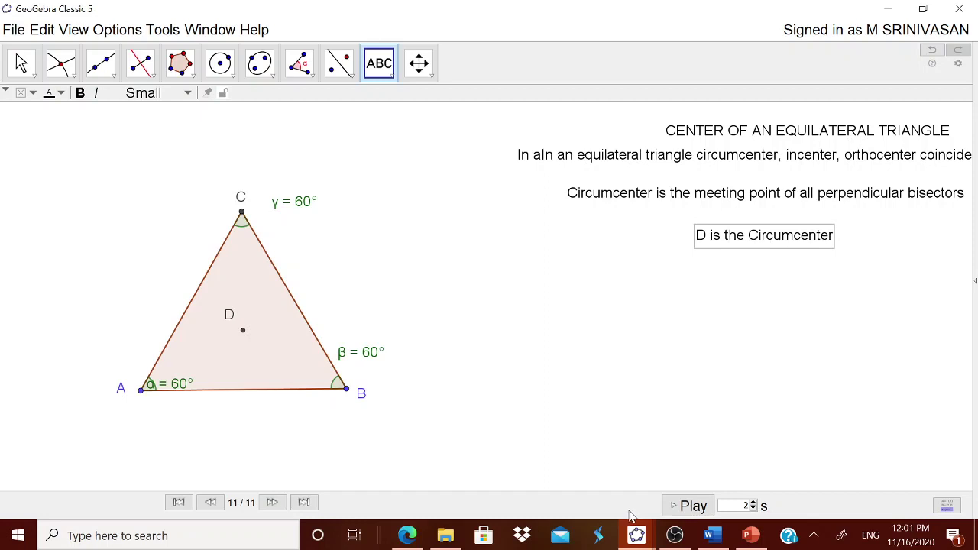
# Step: Switch to Word and copy the sentence "Incenter is the meeting point of all angle bisectors" from NOTES.docx
pyautogui.click(710, 537)
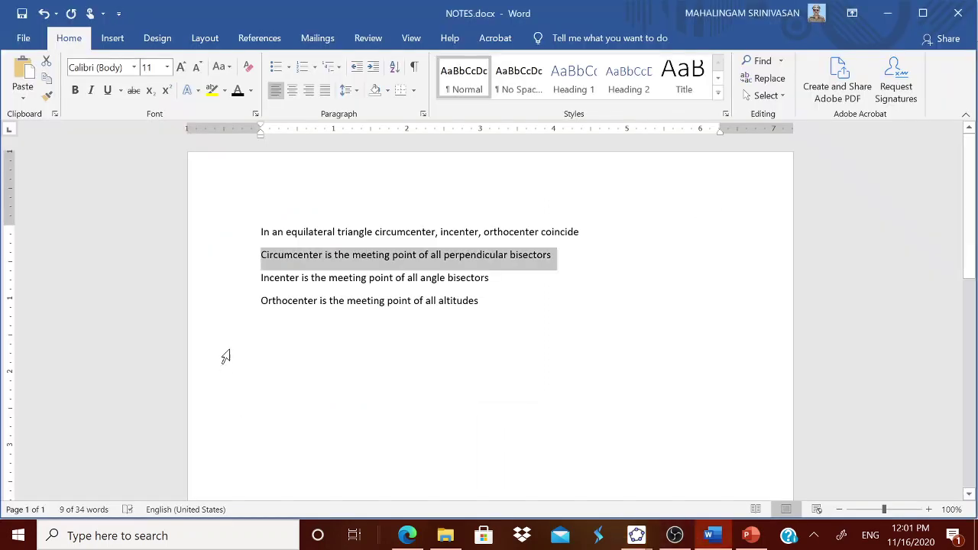
pyautogui.moveTo(261, 278); pyautogui.dragTo(494, 281)
pyautogui.hotkey('ctrl', 'c')
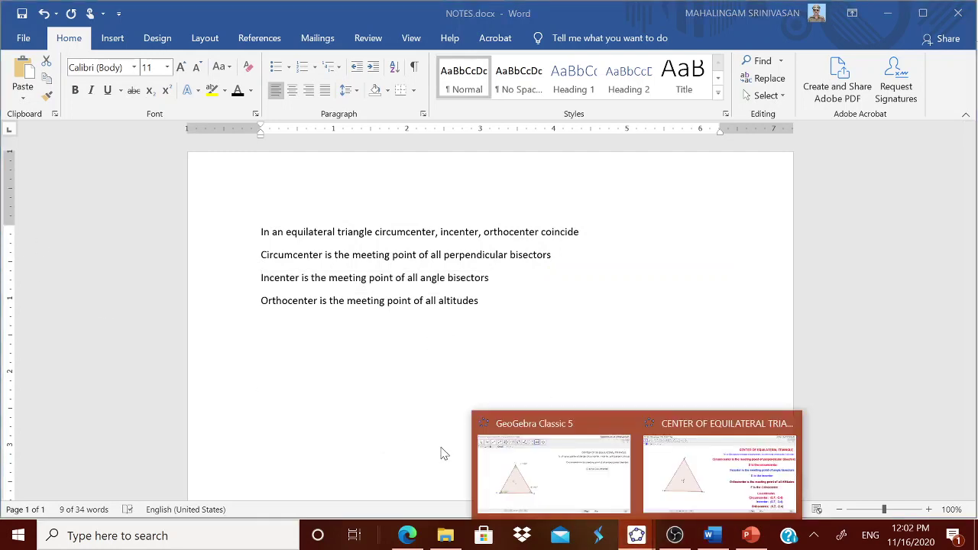
# Step: Switch back to the GeoGebra drawing and place the copied incenter sentence as text below "D is the Circumcenter"
pyautogui.click(525, 460)
pyautogui.click(382, 71)
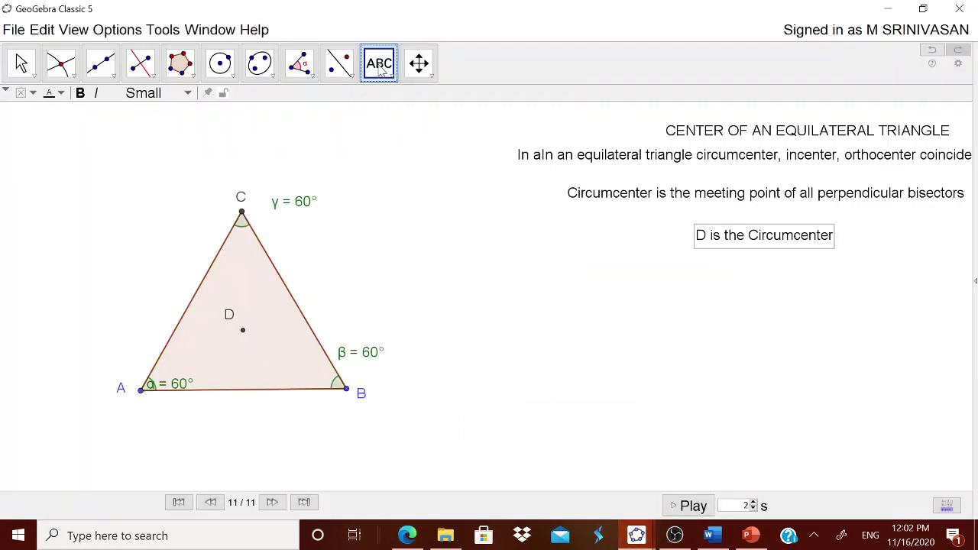
pyautogui.click(560, 321)
pyautogui.hotkey('ctrl', 'v')
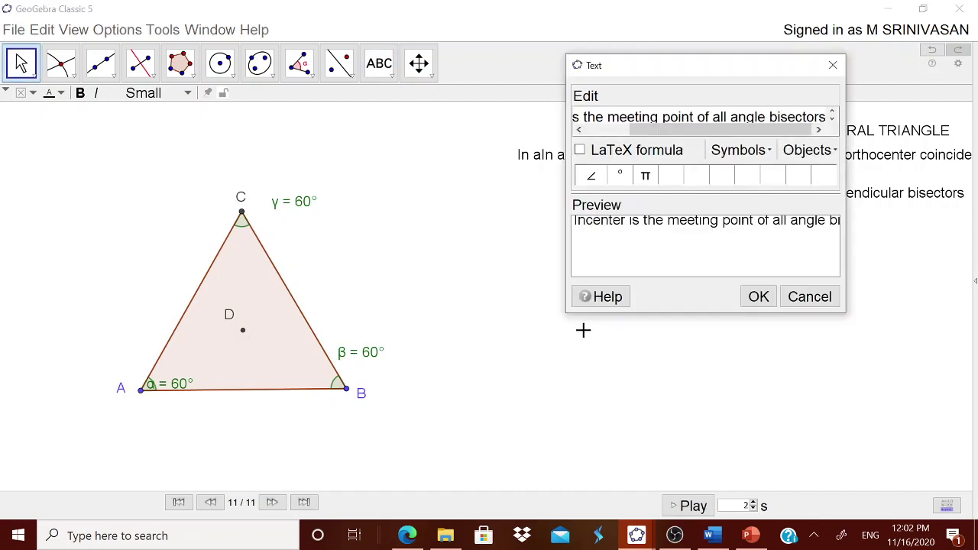
pyautogui.click(773, 296)
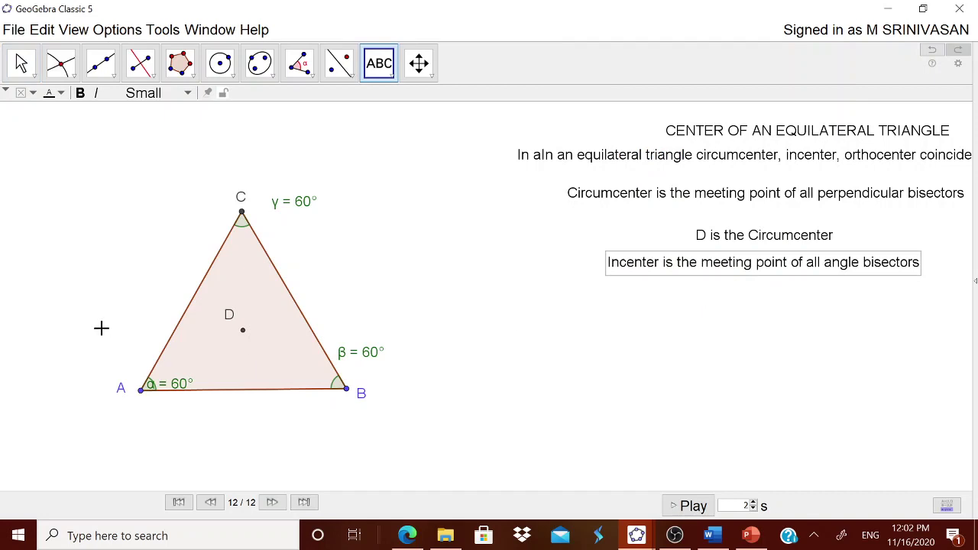
# Step: Construct the angle bisector at vertex A using points B, A and C
pyautogui.click(116, 76)
pyautogui.click(151, 75)
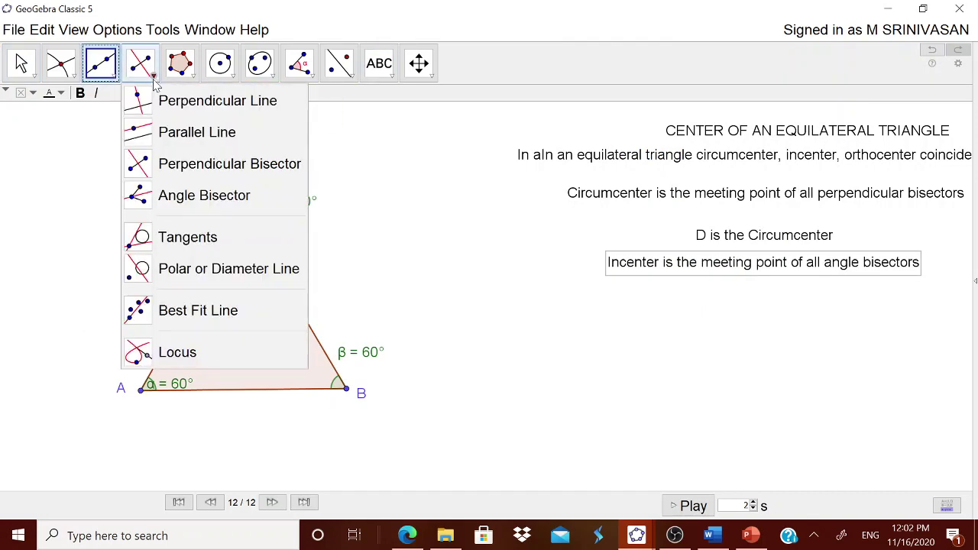
pyautogui.click(202, 197)
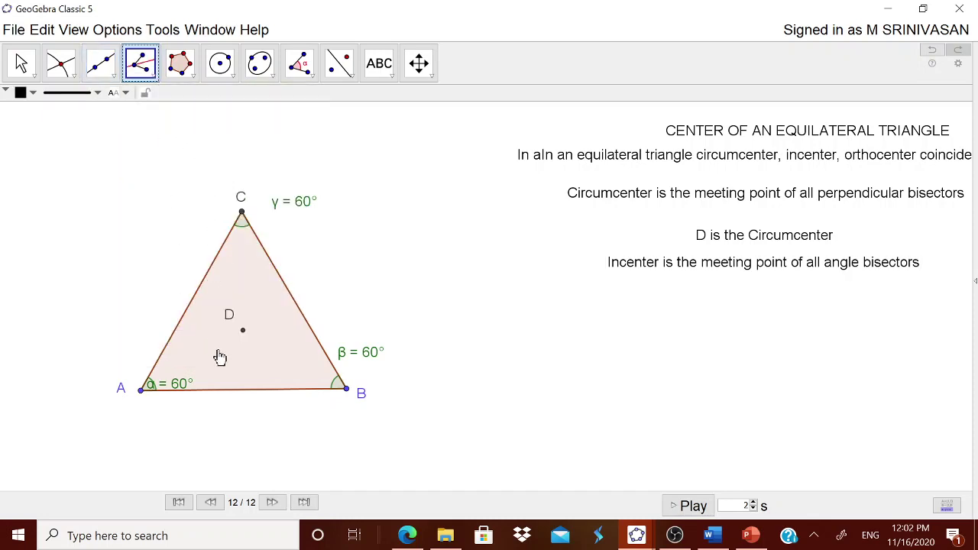
pyautogui.click(347, 390)
pyautogui.click(141, 391)
pyautogui.click(241, 214)
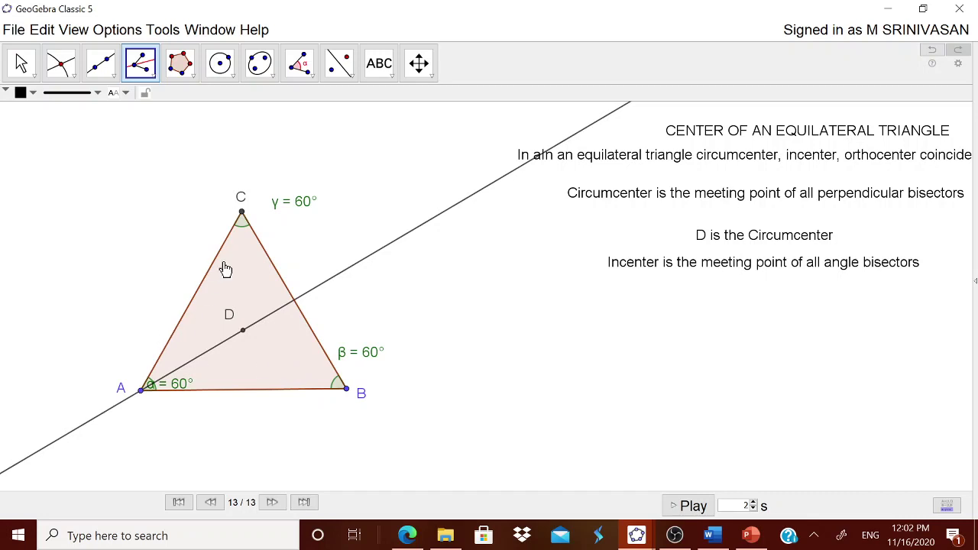
# Step: Construct the angle bisector at vertex C using points A, C and B
pyautogui.click(142, 390)
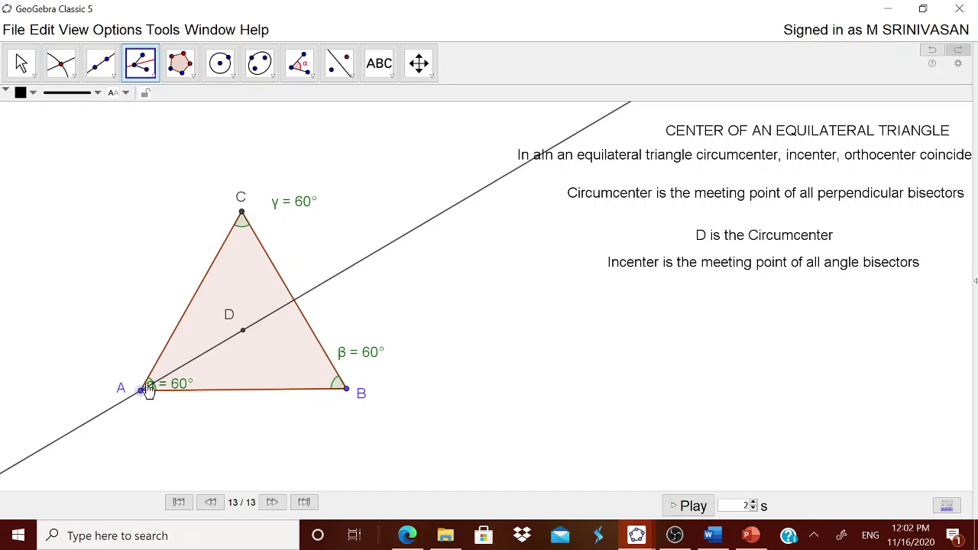
pyautogui.click(241, 213)
pyautogui.click(347, 390)
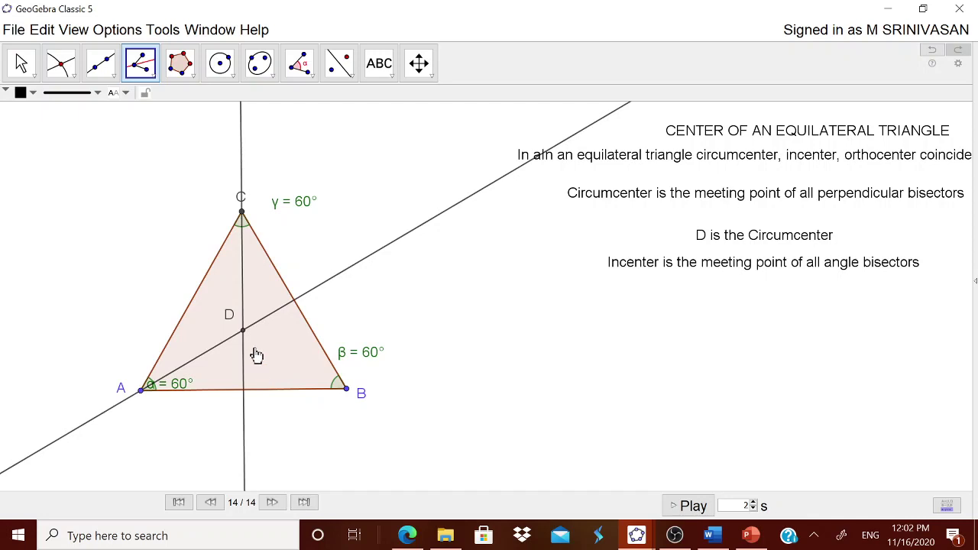
pyautogui.press('Escape')
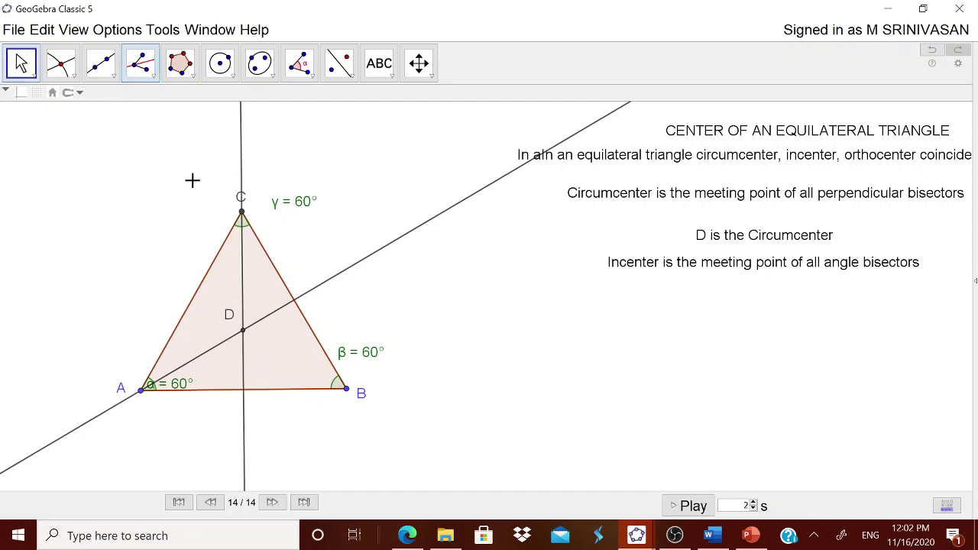
# Step: Hide point D and mark the intersection point of the two angle bisectors
pyautogui.rightClick(243, 333)
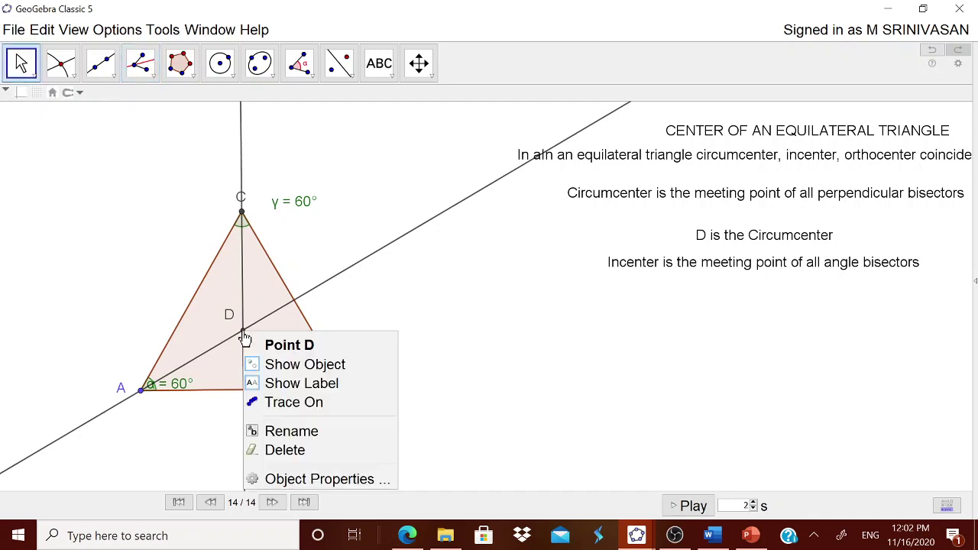
pyautogui.click(319, 380)
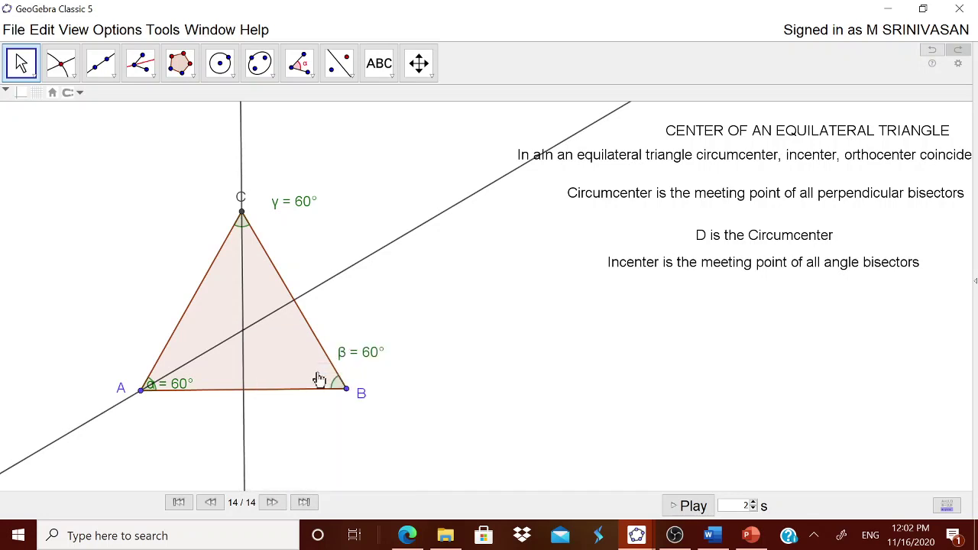
pyautogui.click(70, 71)
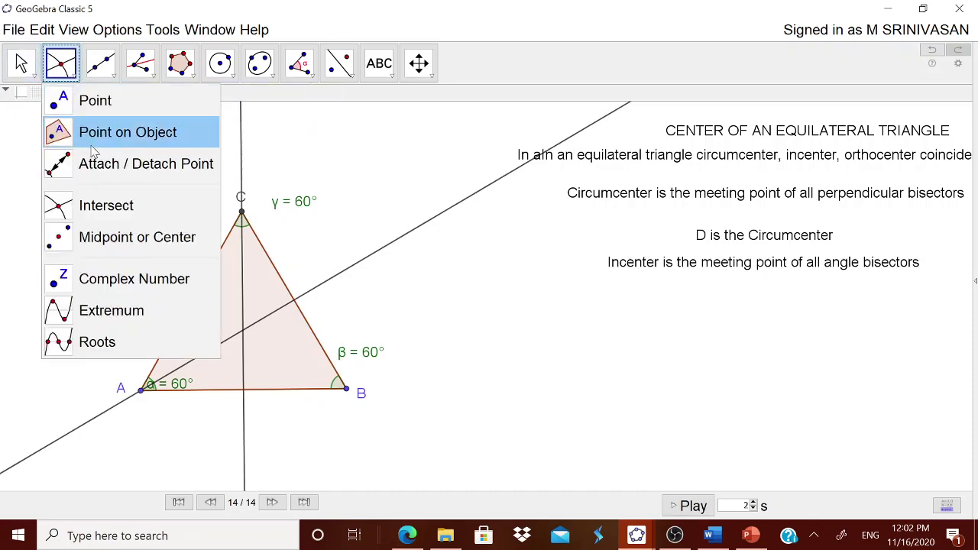
pyautogui.click(99, 205)
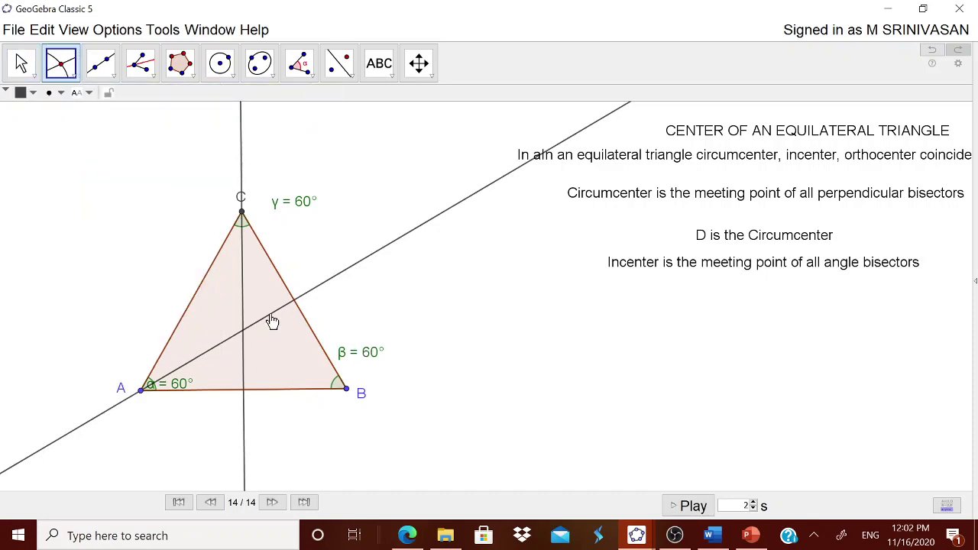
pyautogui.click(241, 159)
pyautogui.click(381, 248)
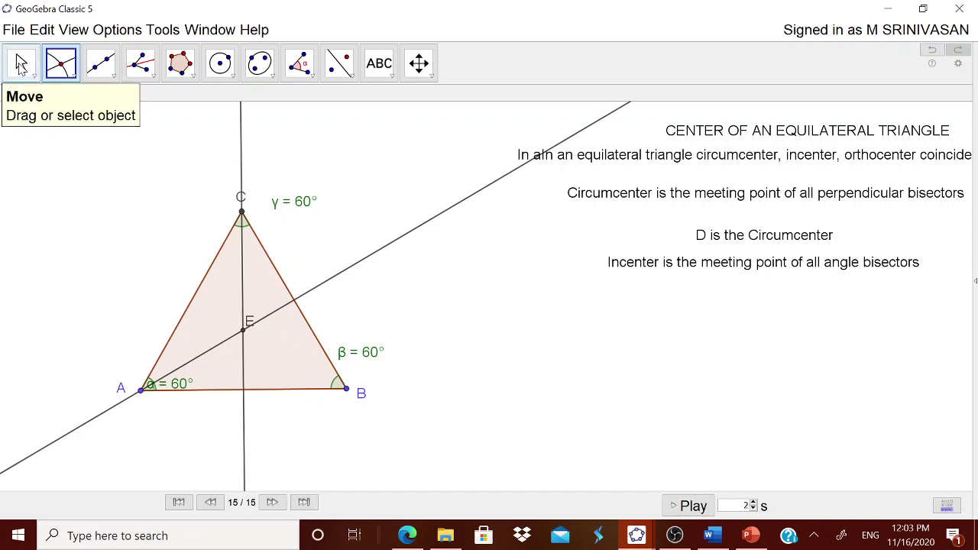
# Step: Hide both angle bisector lines, leaving their intersection point E inside the triangle
pyautogui.click(21, 65)
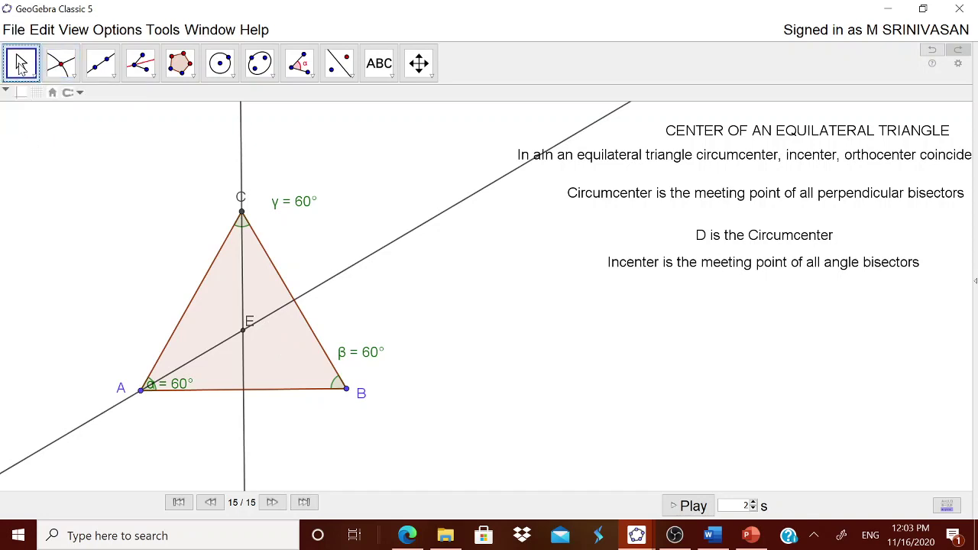
pyautogui.rightClick(409, 241)
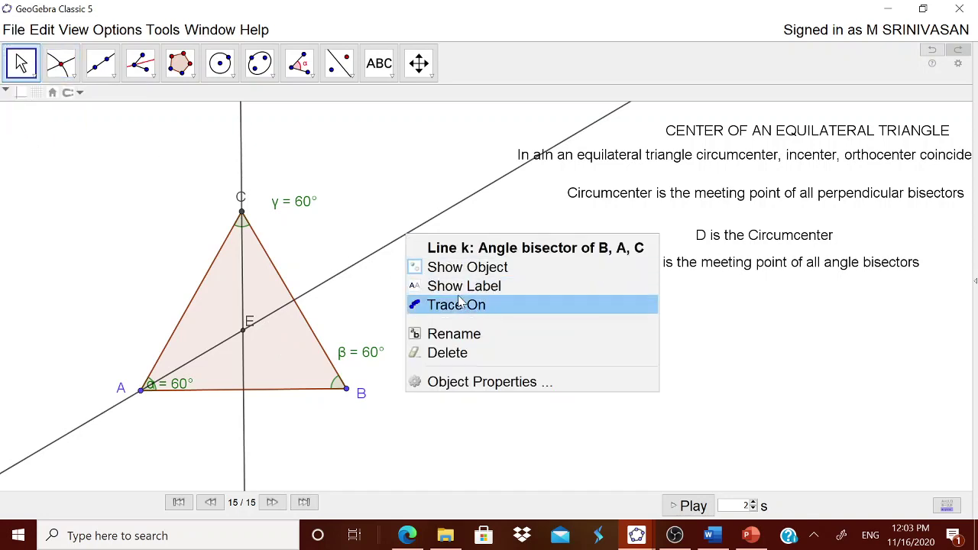
pyautogui.click(474, 267)
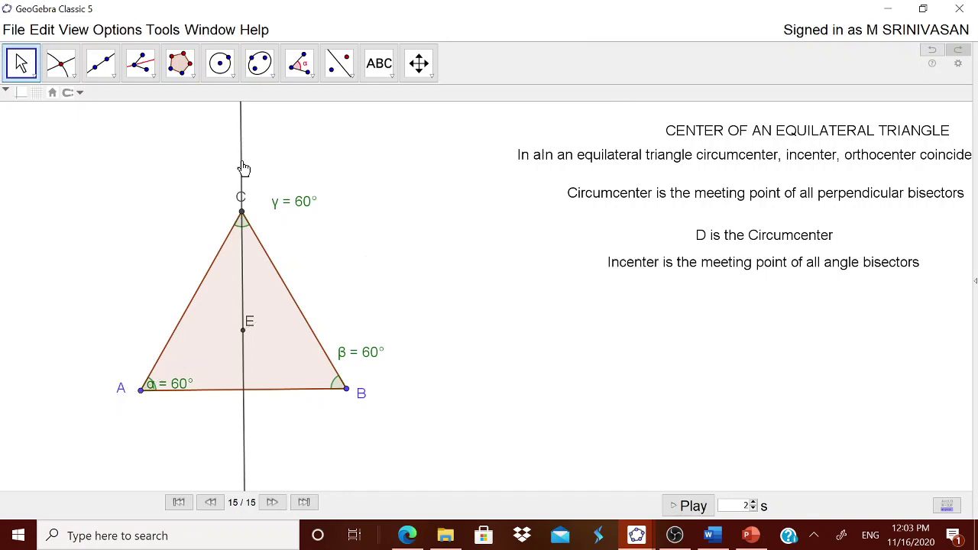
pyautogui.rightClick(241, 164)
pyautogui.click(283, 193)
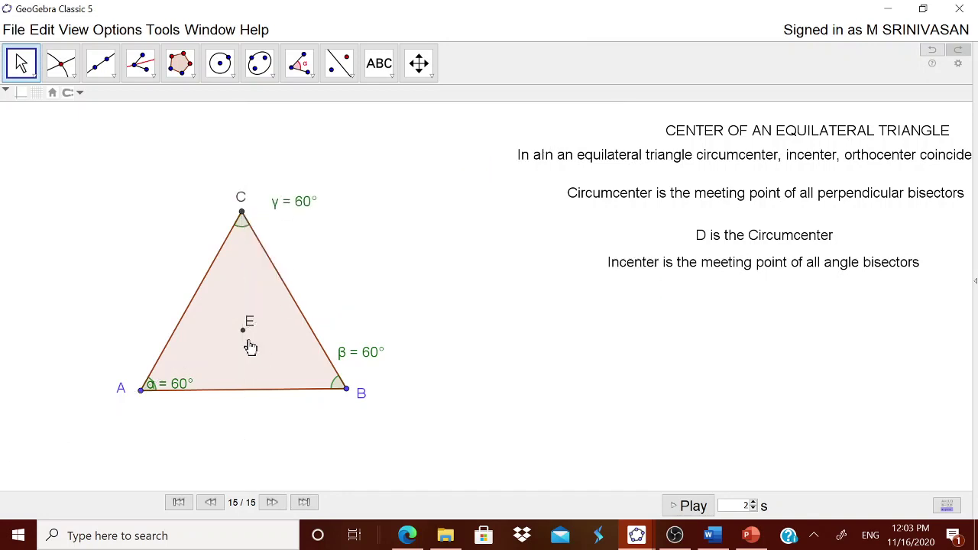
# Step: Recolor point E to the pinkish red 255, 51, 102 and hide the point
pyautogui.rightClick(243, 331)
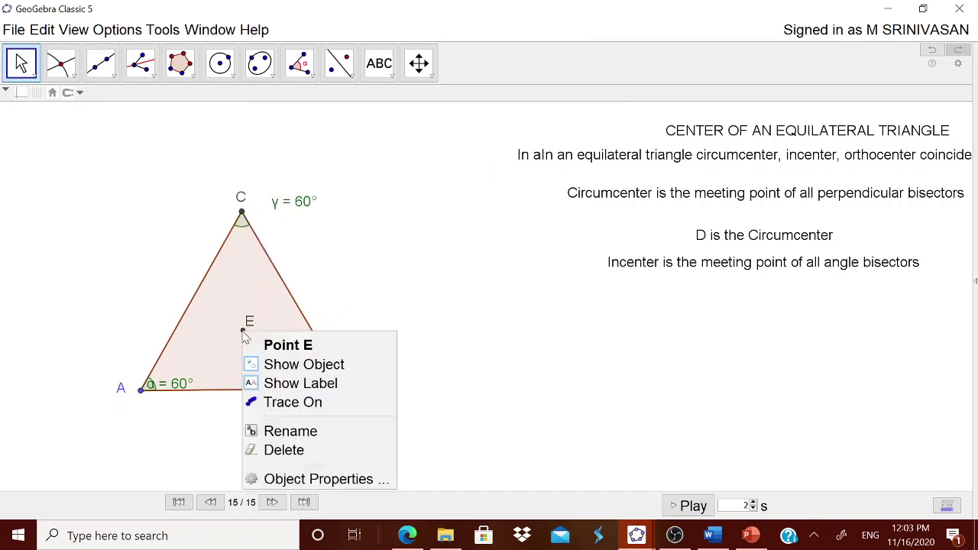
pyautogui.click(309, 480)
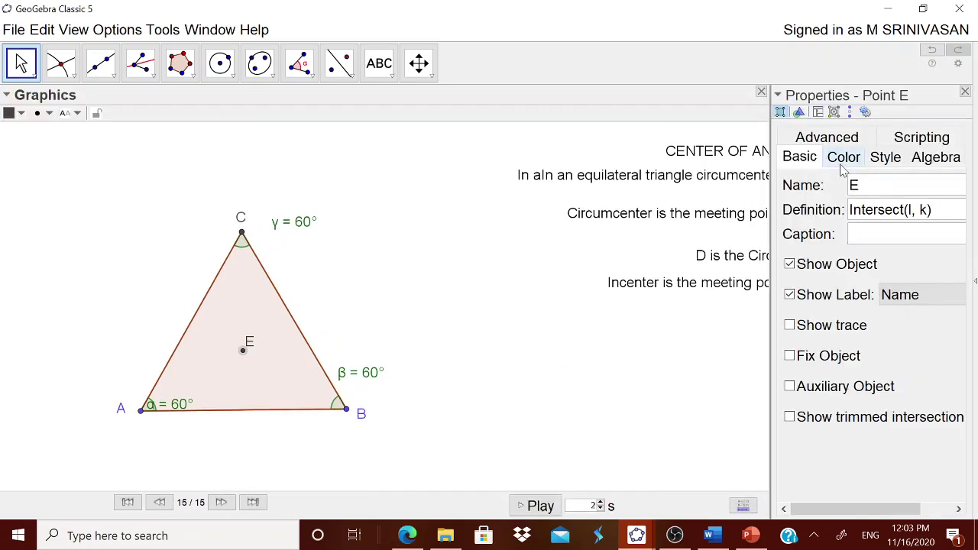
pyautogui.click(845, 159)
pyautogui.click(845, 183)
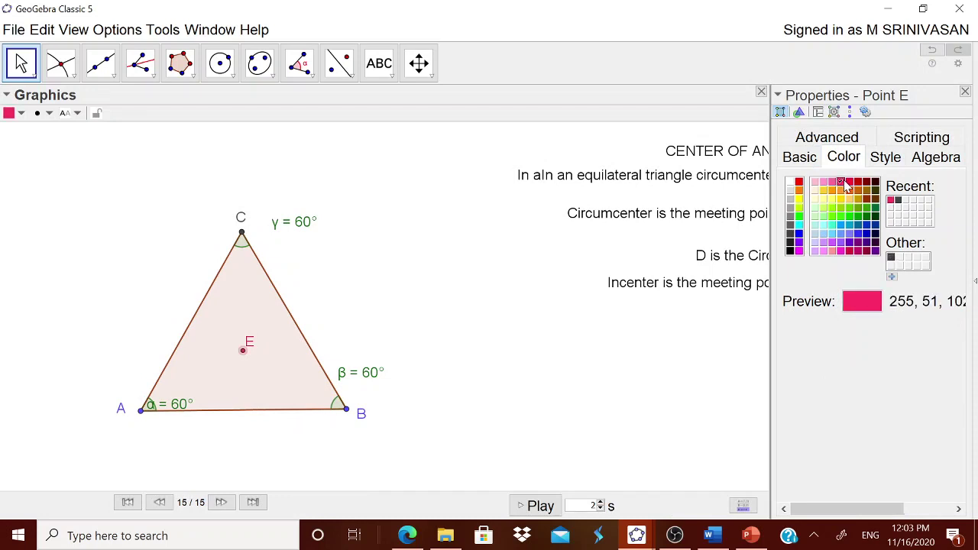
pyautogui.click(964, 92)
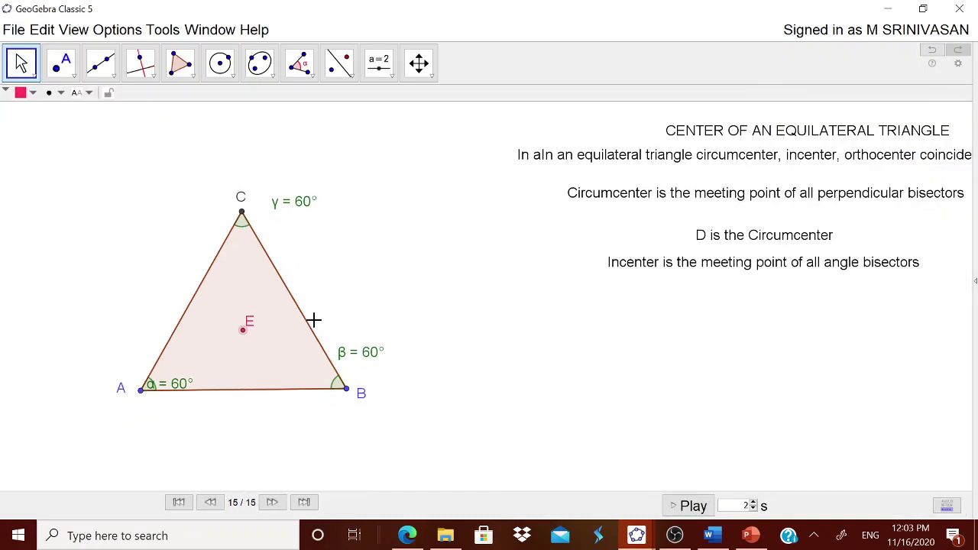
pyautogui.rightClick(243, 331)
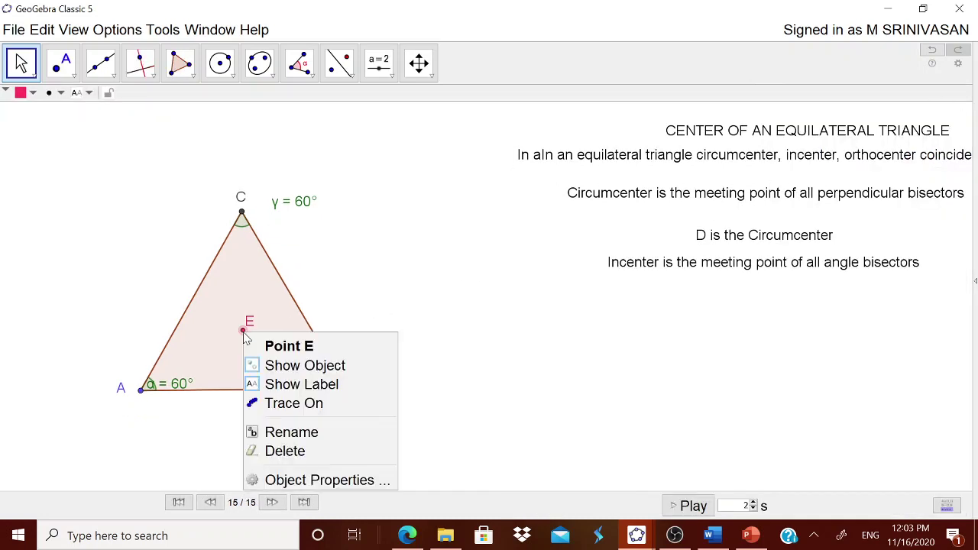
pyautogui.click(285, 366)
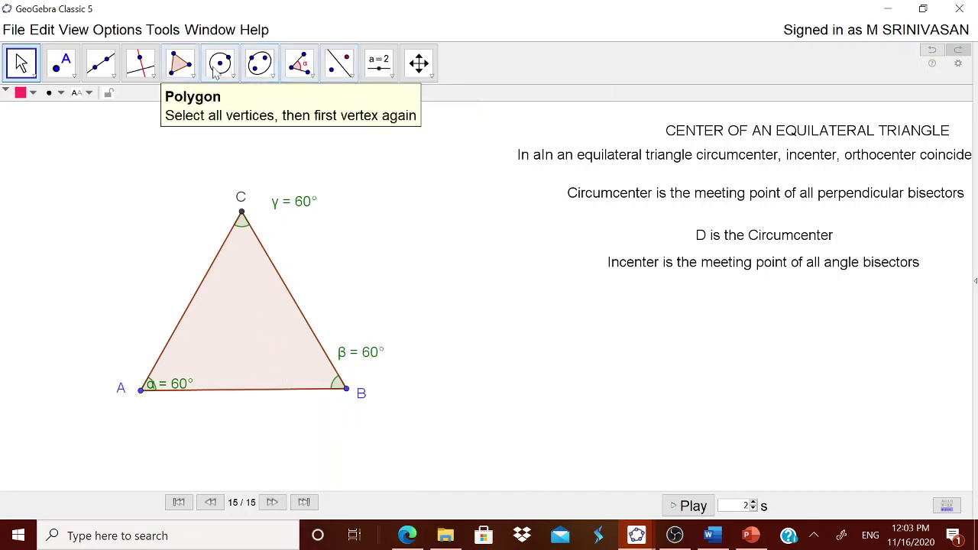
# Step: Add the text "E is the incenter" and place it below the statement about angle bisectors
pyautogui.click(391, 78)
pyautogui.click(397, 131)
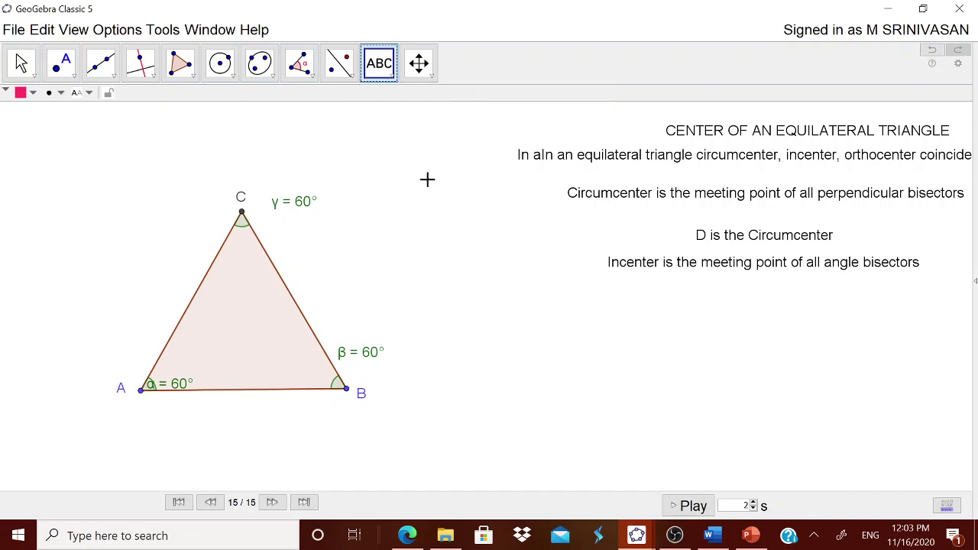
pyautogui.click(573, 314)
pyautogui.write('E is the')
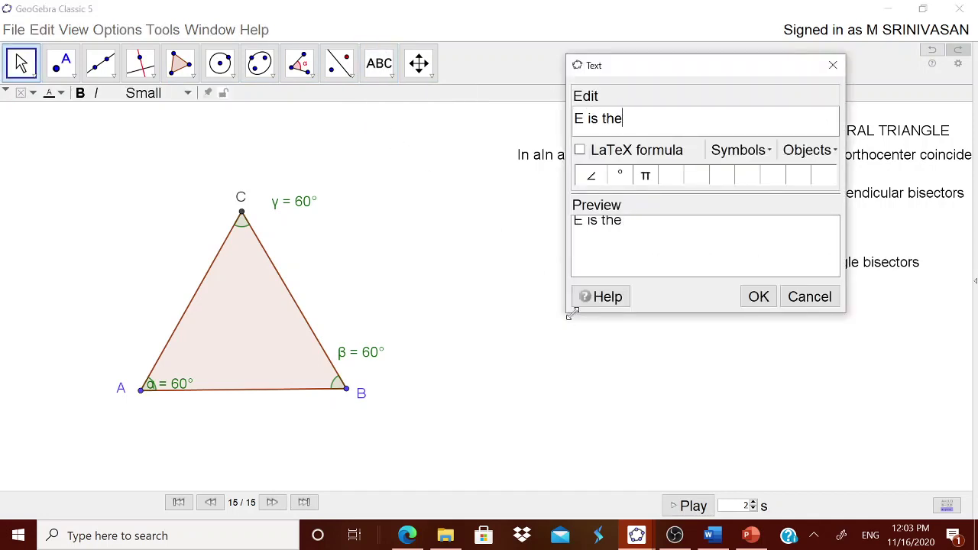
pyautogui.write('r ncenter')
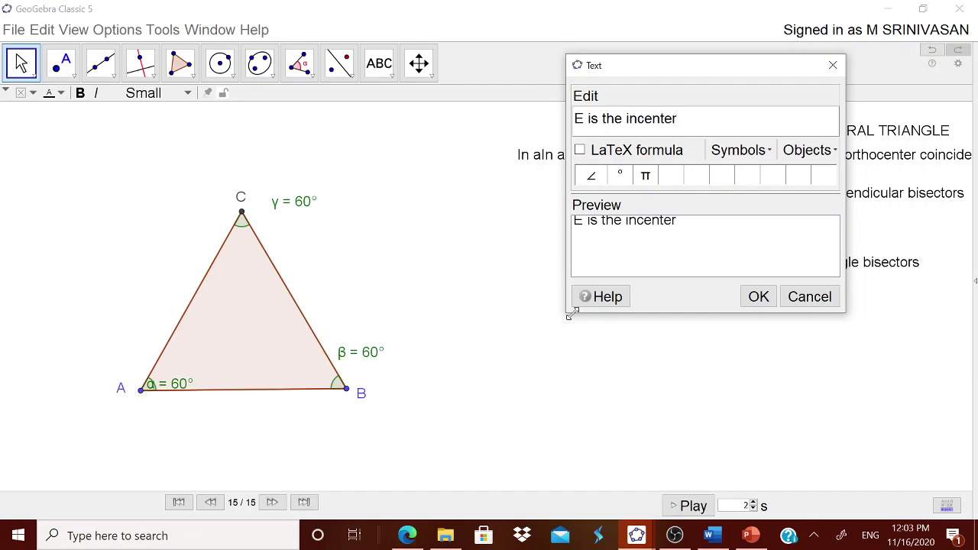
pyautogui.click(758, 301)
pyautogui.moveTo(659, 313); pyautogui.dragTo(801, 302)
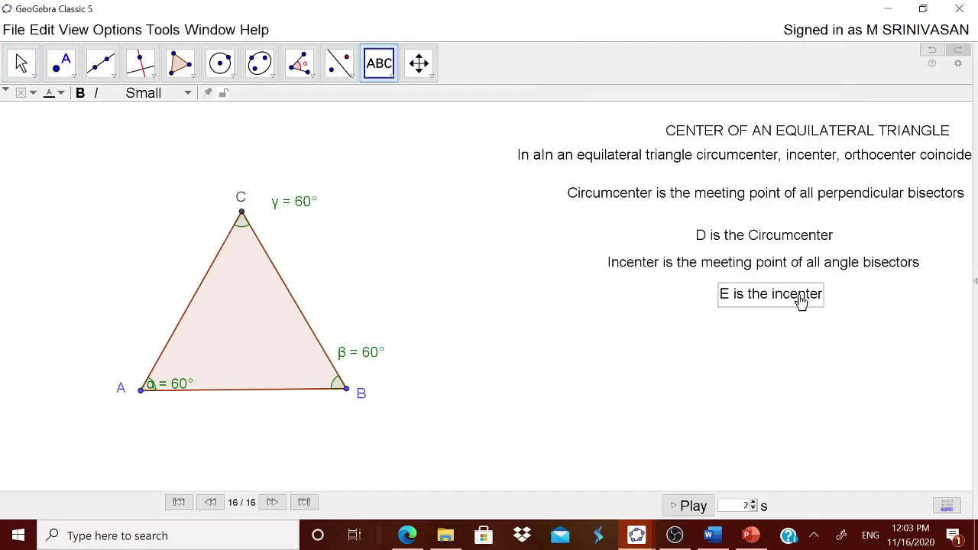
# Step: Switch to NOTES.docx in Word and copy the line "Orthocenter is the meeting point of all altitudes"
pyautogui.click(711, 536)
pyautogui.click(262, 300)
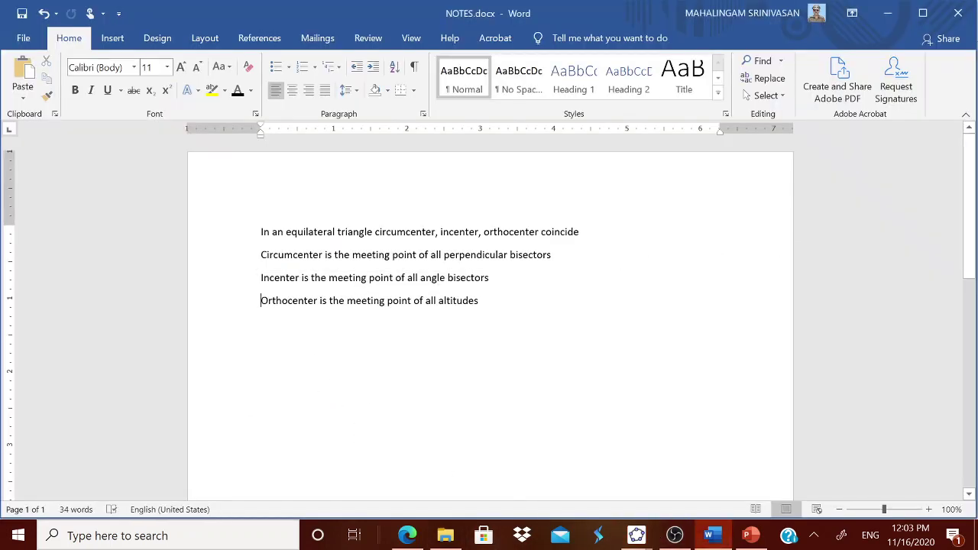
pyautogui.hotkey('shift', 'Down')
pyautogui.hotkey('ctrl', 'c')
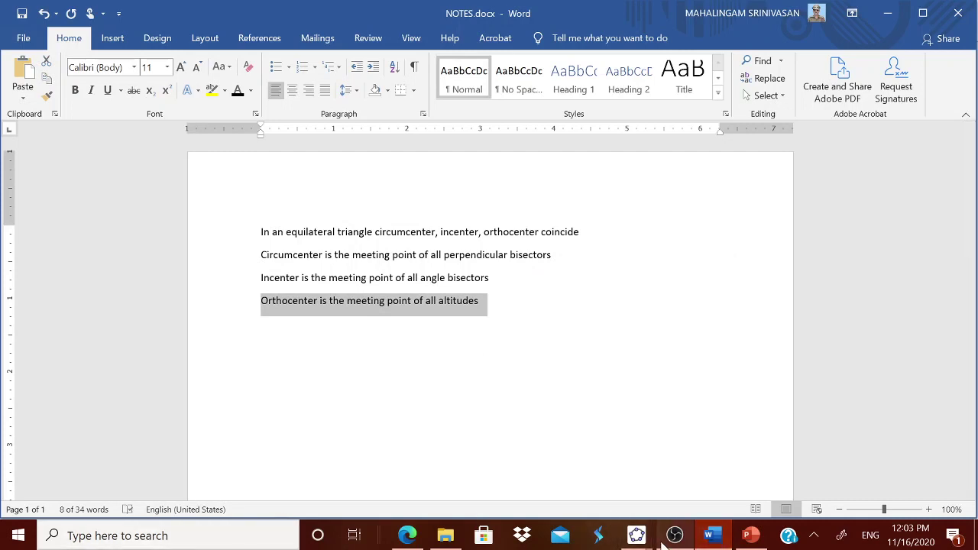
# Step: Return to GeoGebra, paste the copied orthocenter sentence as a new text and place it below "E is the incenter"
pyautogui.moveTo(636, 535)
pyautogui.click(535, 455)
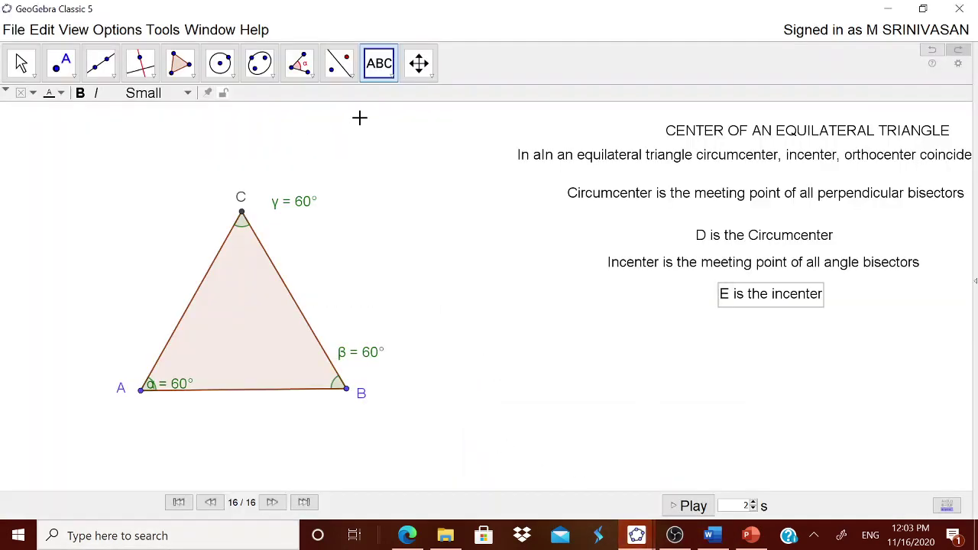
pyautogui.click(463, 322)
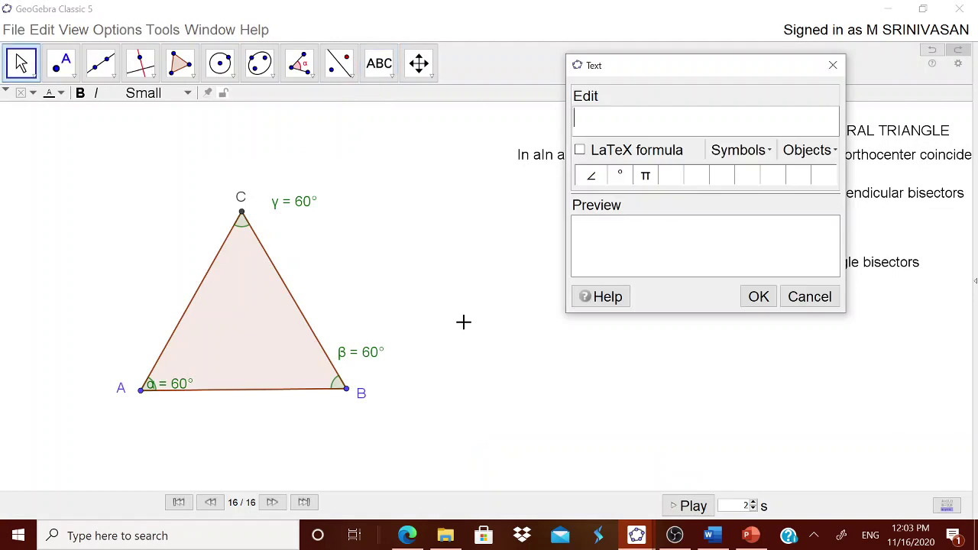
pyautogui.hotkey('ctrl', 'v')
pyautogui.click(756, 298)
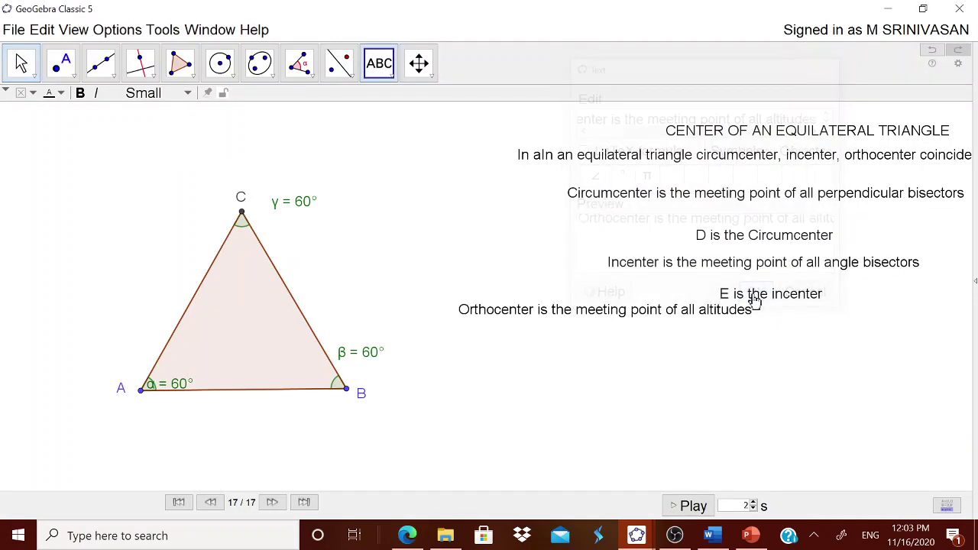
pyautogui.moveTo(635, 313); pyautogui.dragTo(782, 333)
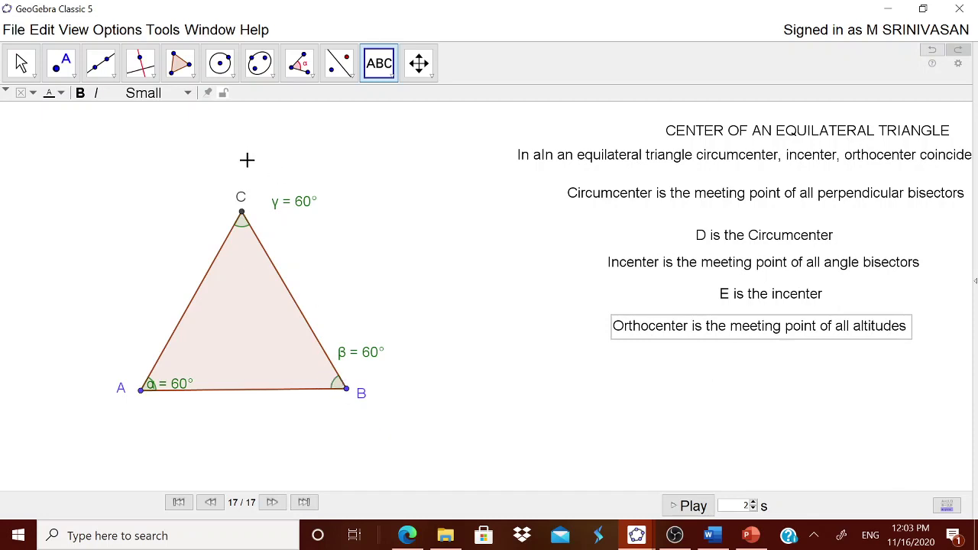
# Step: Construct perpendicular lines to side AB through C and to side BC through A
pyautogui.click(112, 74)
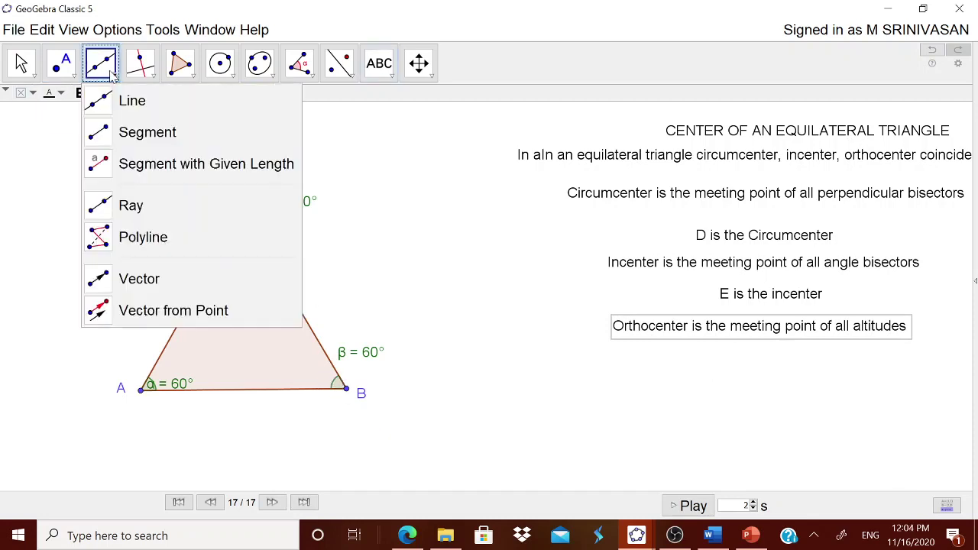
pyautogui.click(152, 75)
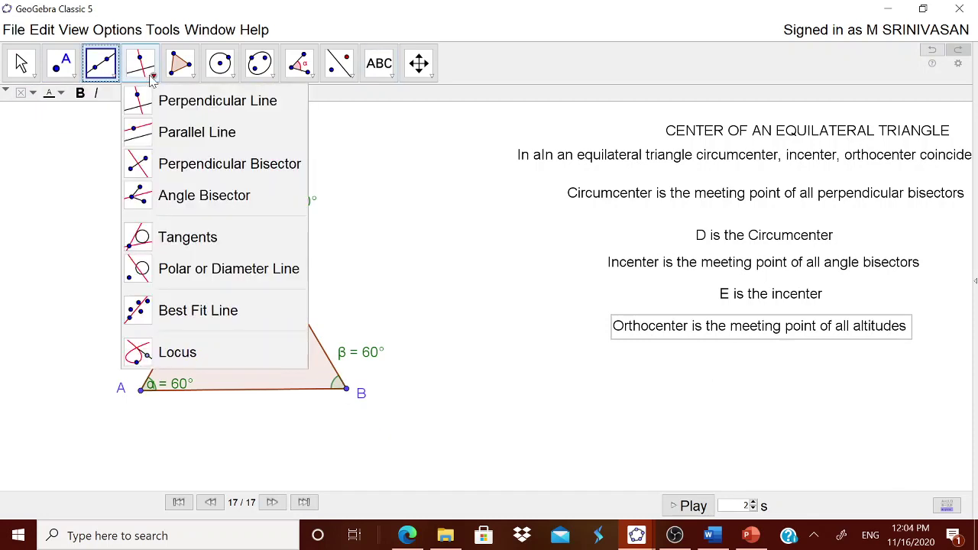
pyautogui.click(191, 101)
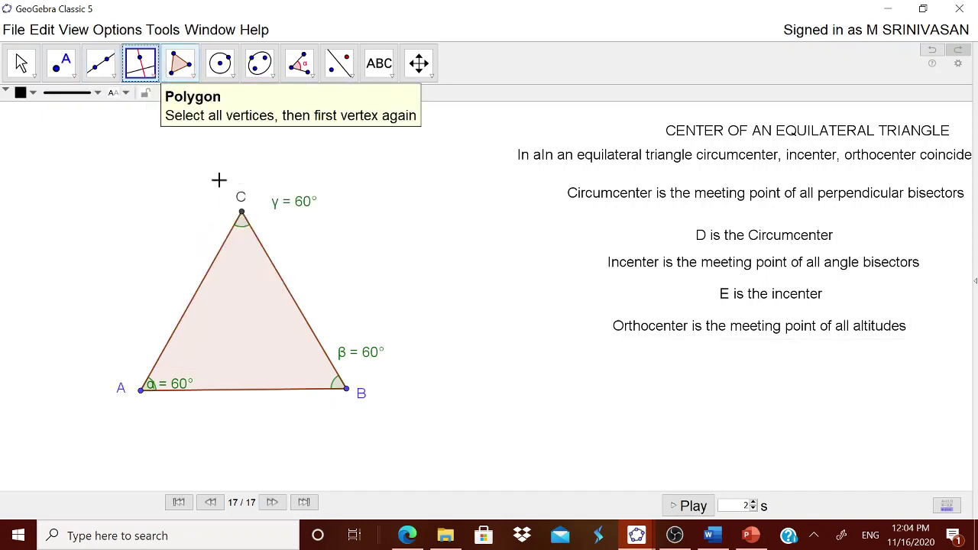
pyautogui.click(233, 390)
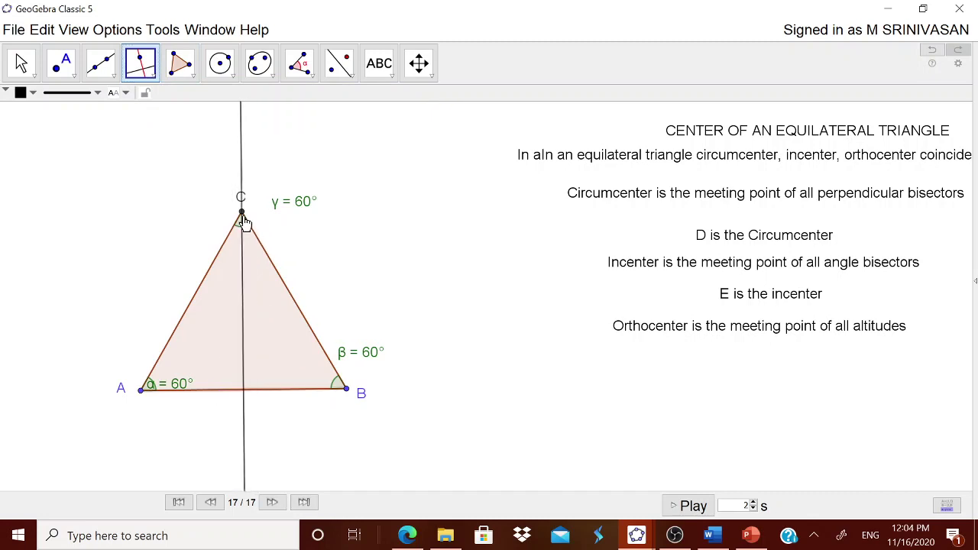
pyautogui.click(241, 214)
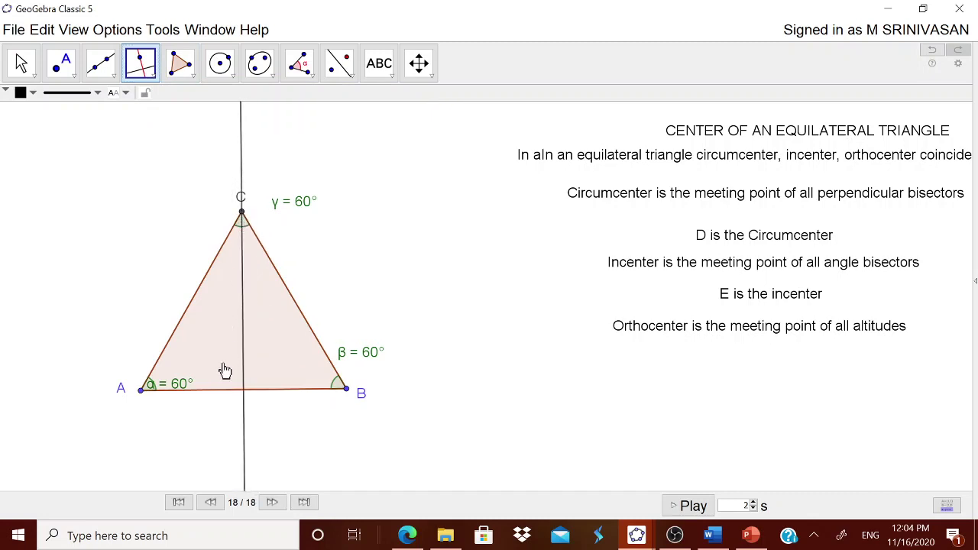
pyautogui.click(304, 325)
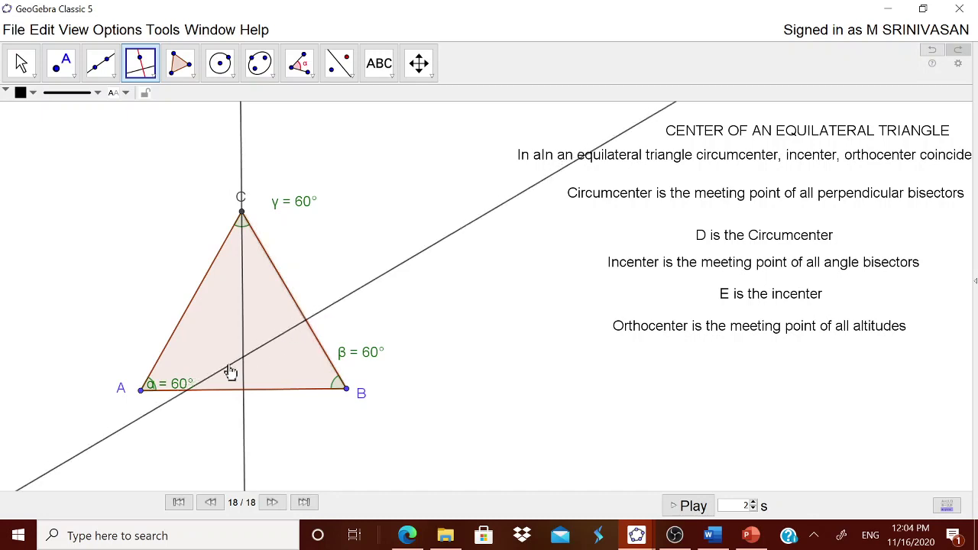
pyautogui.click(144, 396)
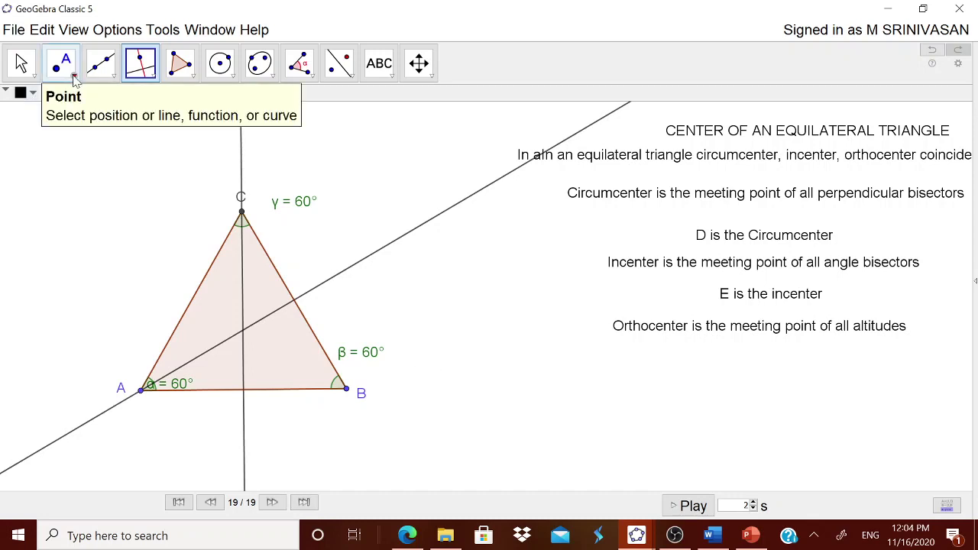
# Step: Mark the intersection point of the two altitude lines
pyautogui.click(71, 74)
pyautogui.click(100, 205)
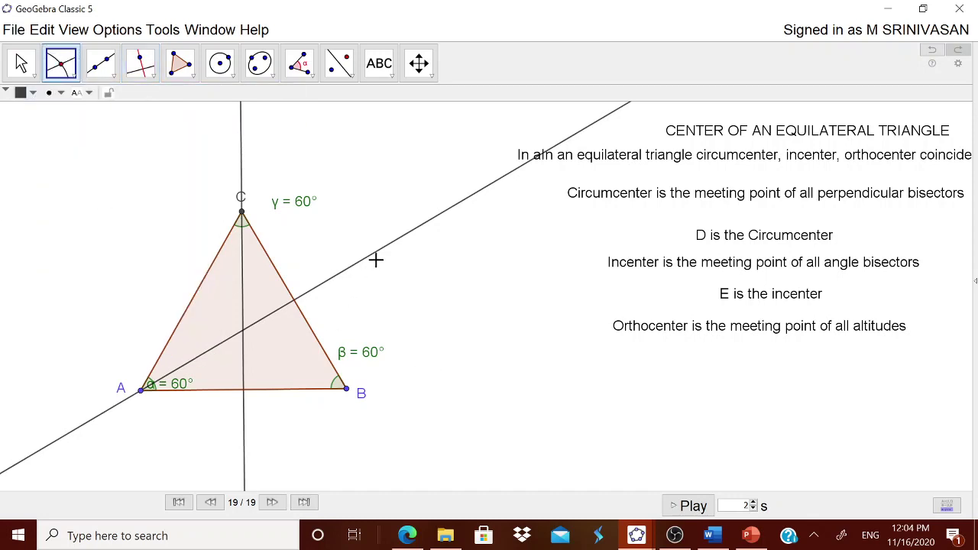
pyautogui.click(375, 257)
pyautogui.click(243, 176)
pyautogui.press('Escape')
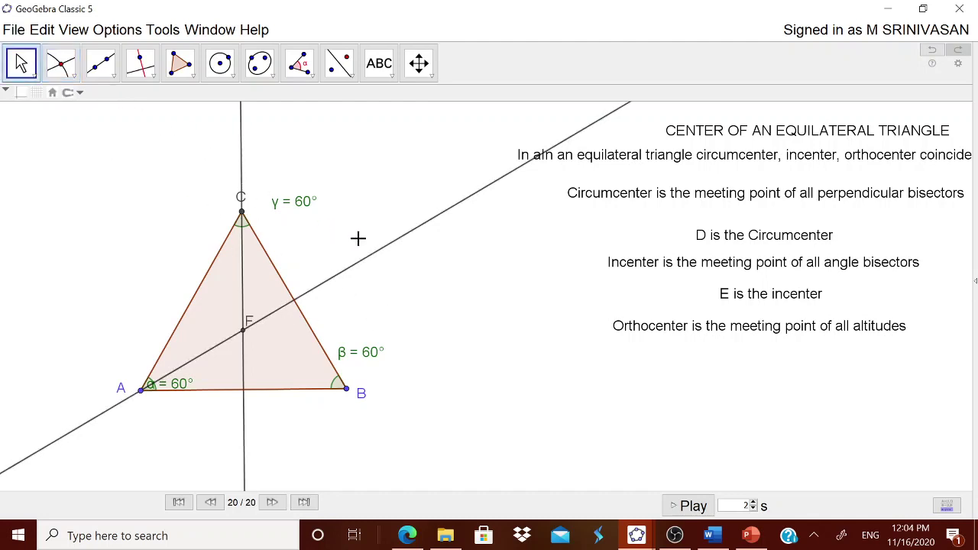
# Step: Hide both altitude lines through A and C
pyautogui.rightClick(378, 261)
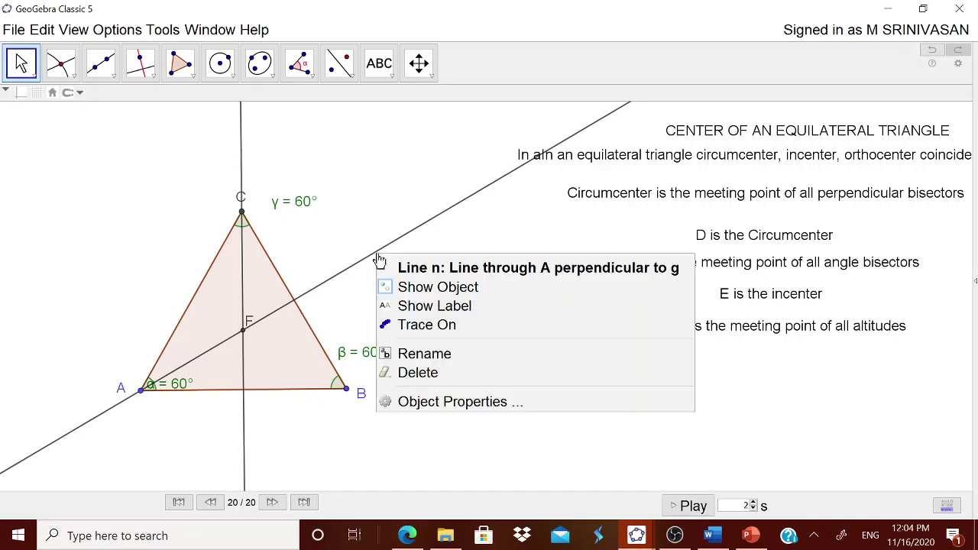
pyautogui.click(417, 287)
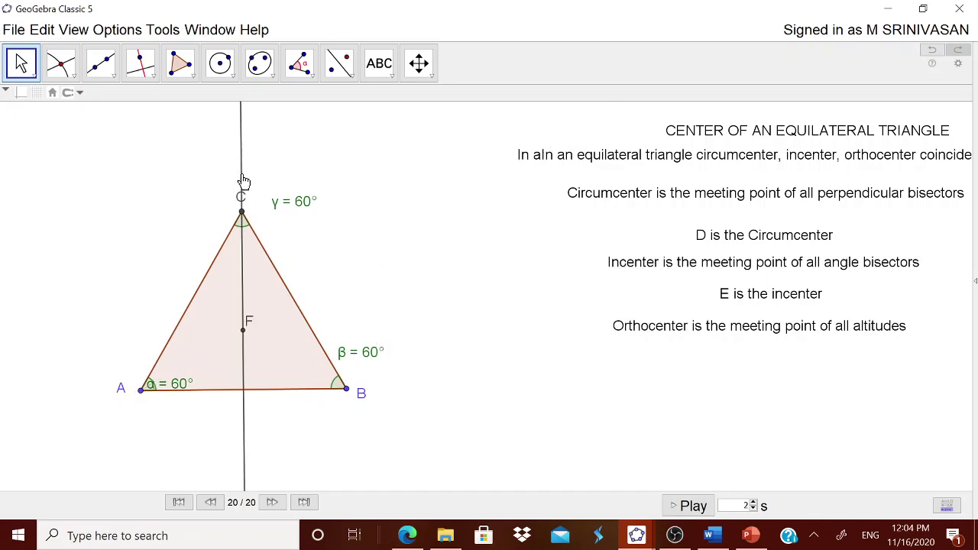
pyautogui.rightClick(242, 183)
pyautogui.click(276, 208)
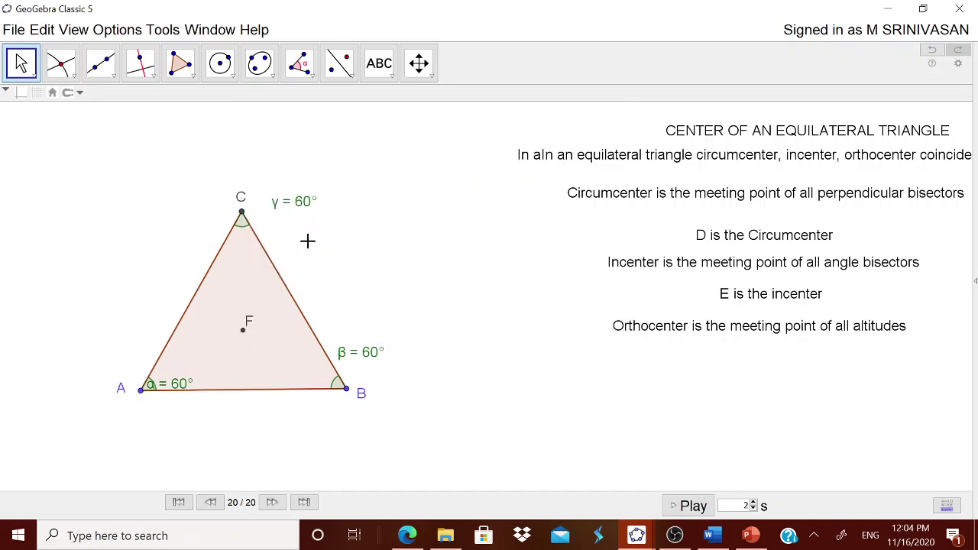
# Step: Recolor point F to the blue 0, 0, 204
pyautogui.rightClick(243, 331)
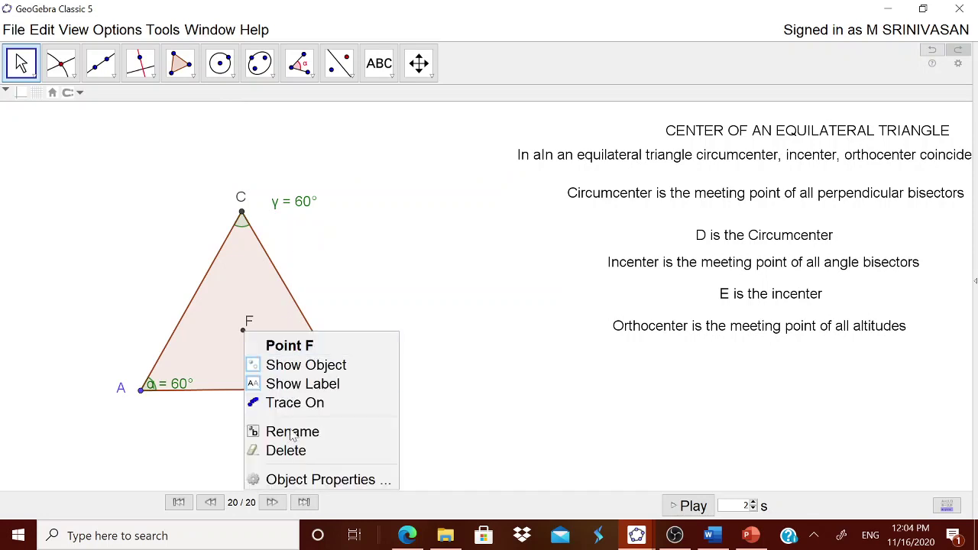
pyautogui.click(297, 479)
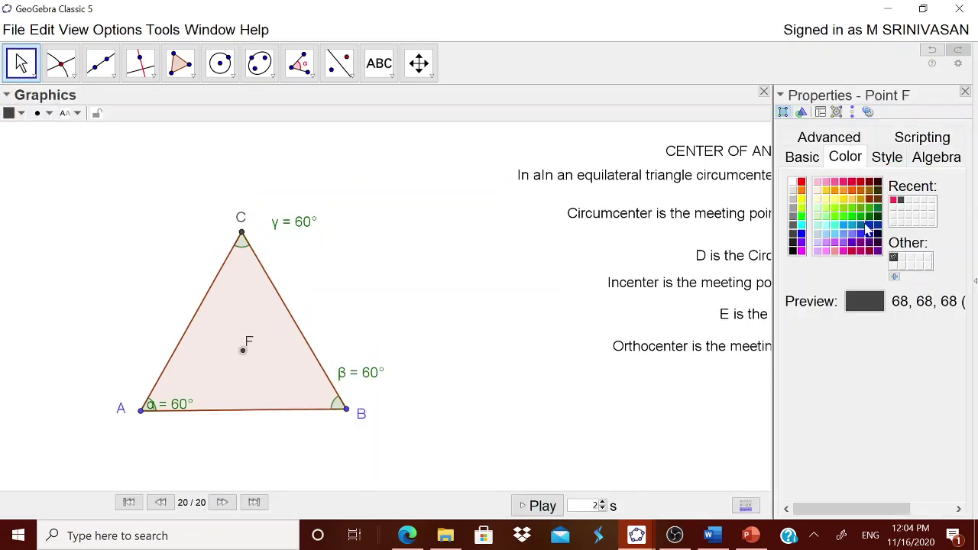
pyautogui.click(860, 225)
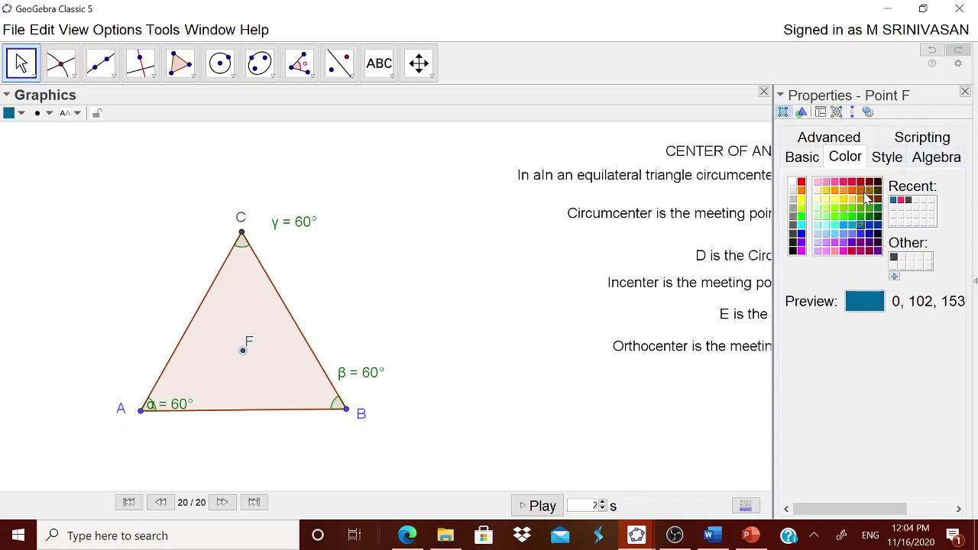
pyautogui.click(870, 191)
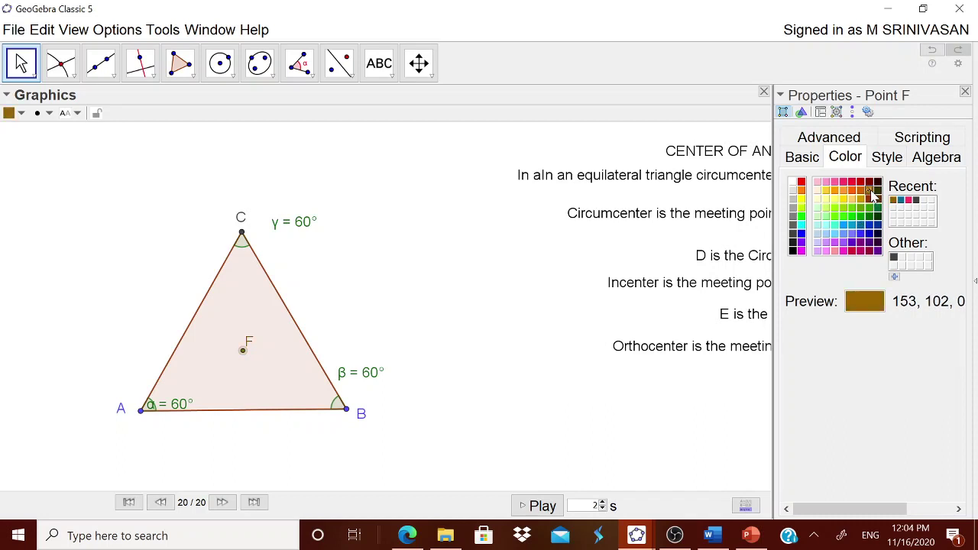
pyautogui.click(869, 233)
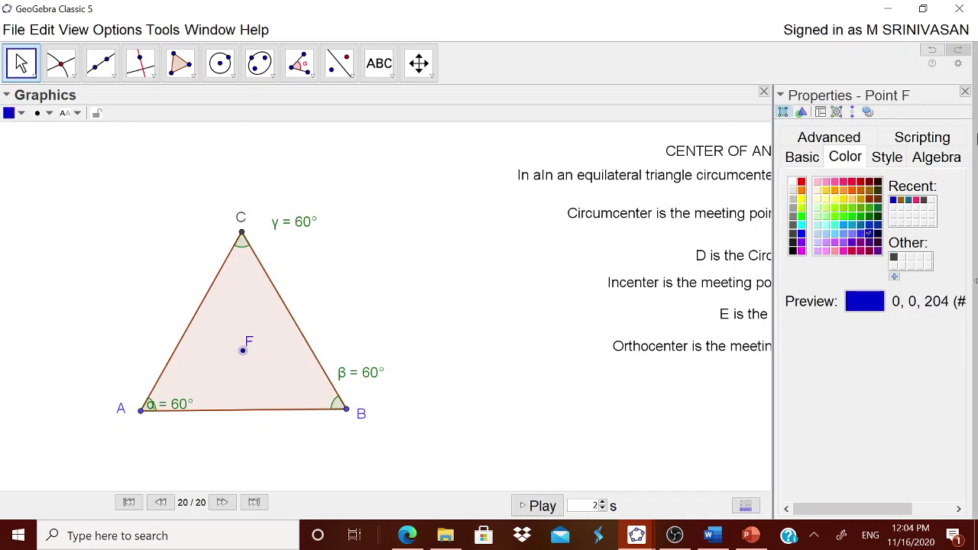
pyautogui.click(965, 92)
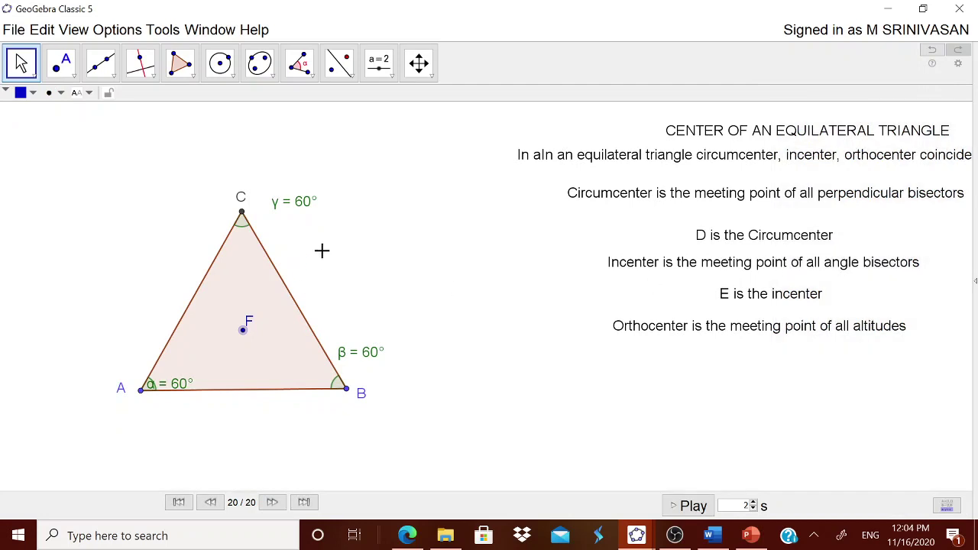
# Step: Add the text "F is the orthocenter" and place it beneath the line defining the orthocenter
pyautogui.click(382, 75)
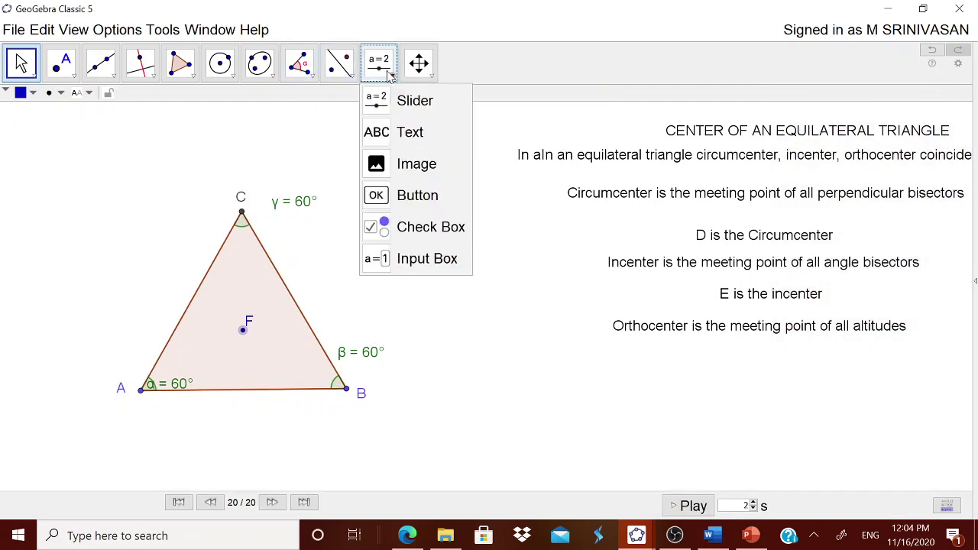
pyautogui.click(387, 128)
pyautogui.click(518, 407)
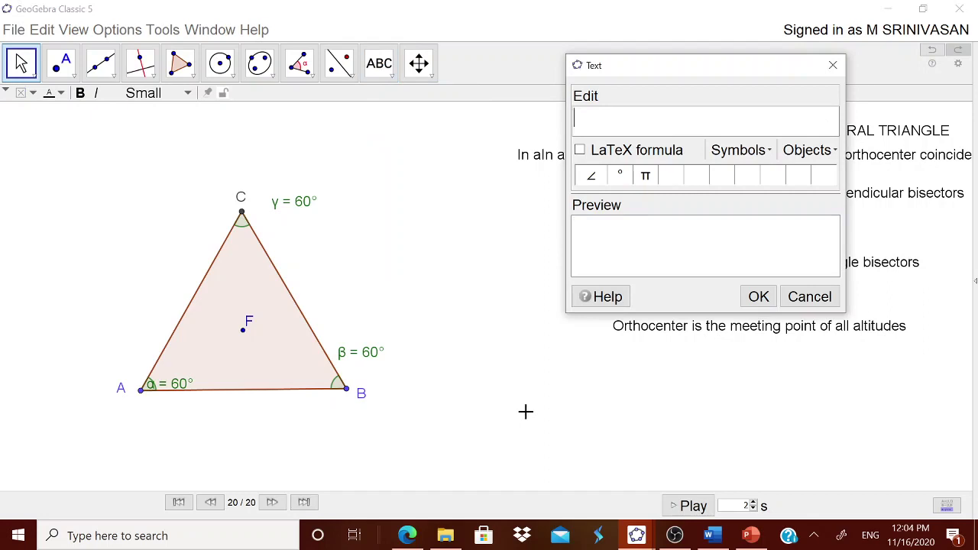
pyautogui.write('F is the orthocetner')
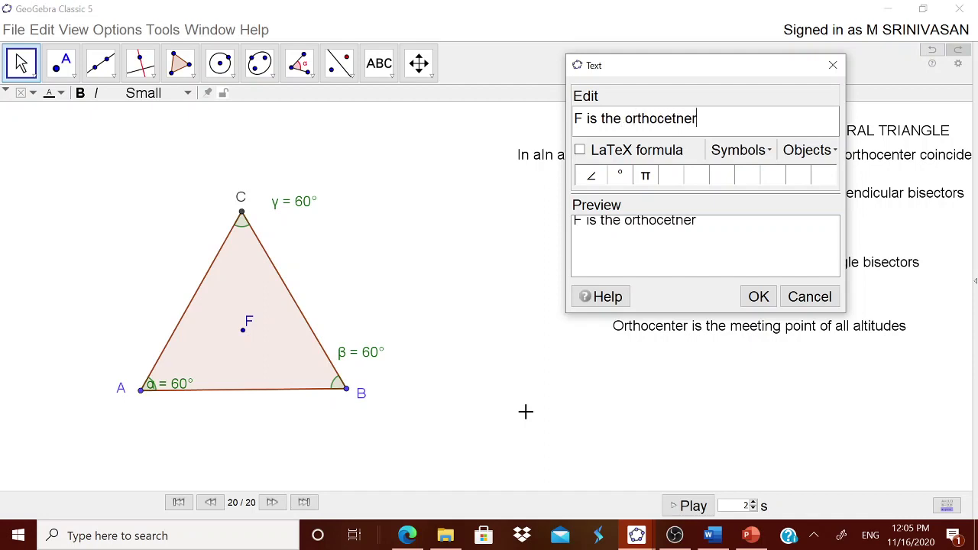
pyautogui.press('BackSpace')
pyautogui.press('BackSpace')
pyautogui.press('BackSpace')
pyautogui.press('BackSpace')
pyautogui.write('ncer')
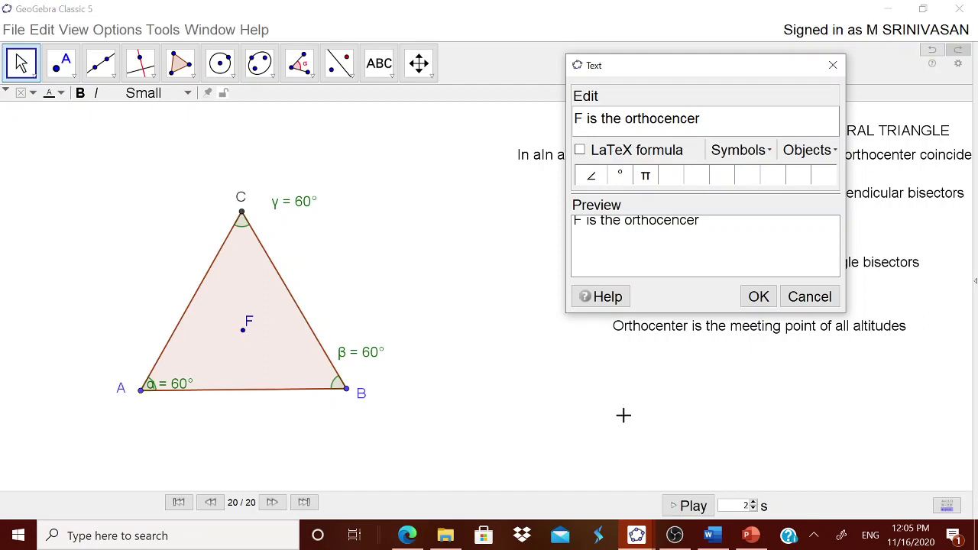
pyautogui.write('te')
pyautogui.click(756, 295)
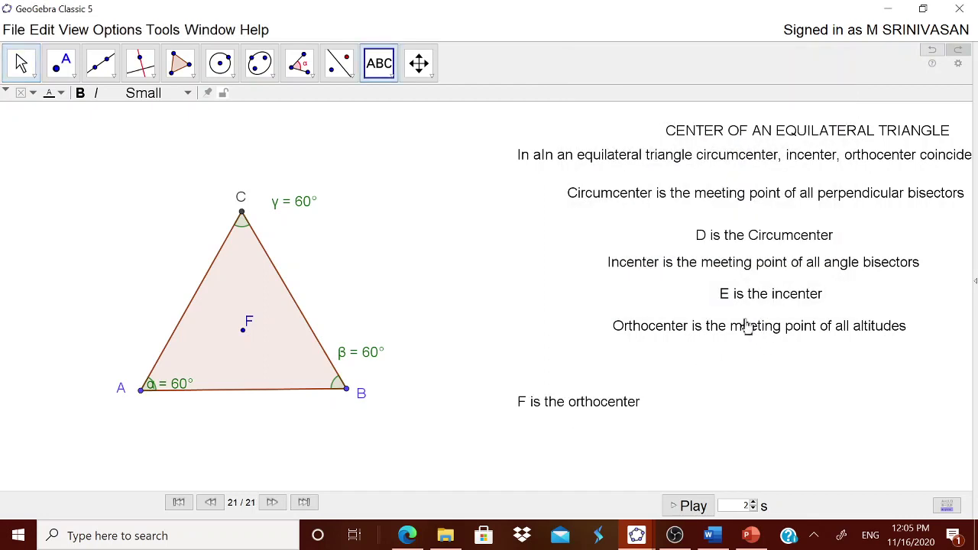
pyautogui.moveTo(584, 410); pyautogui.dragTo(790, 370)
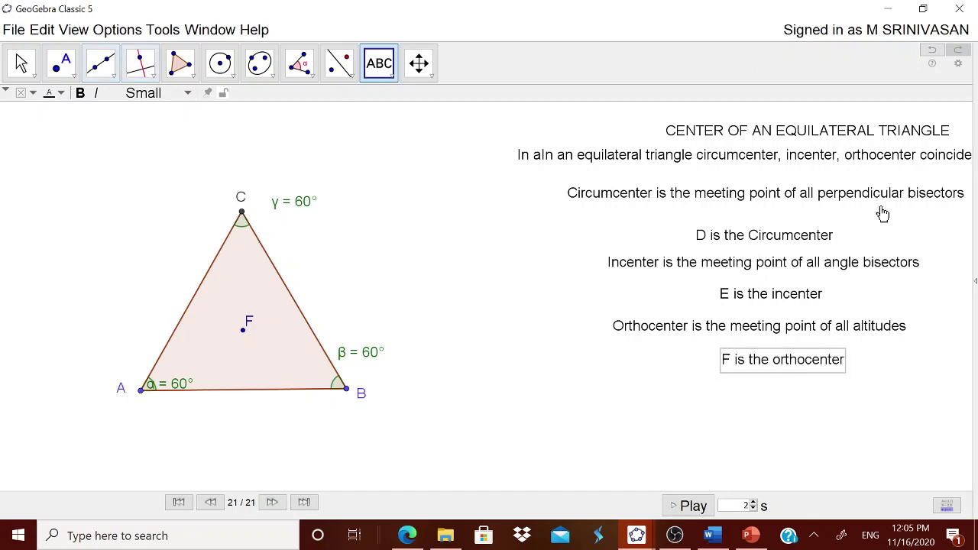
# Step: Make the hidden points D and E visible again in the construction
pyautogui.click(974, 283)
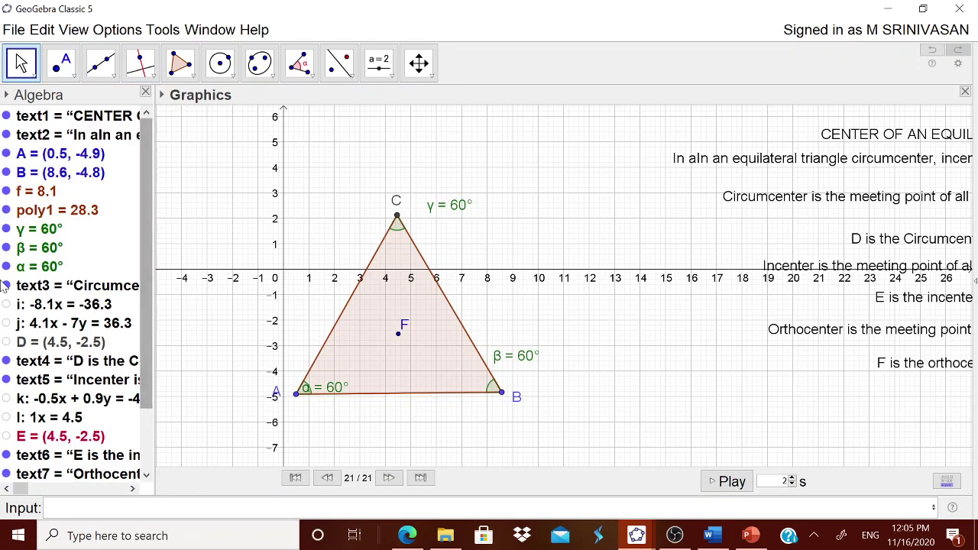
pyautogui.scroll(-3, 70, 322)
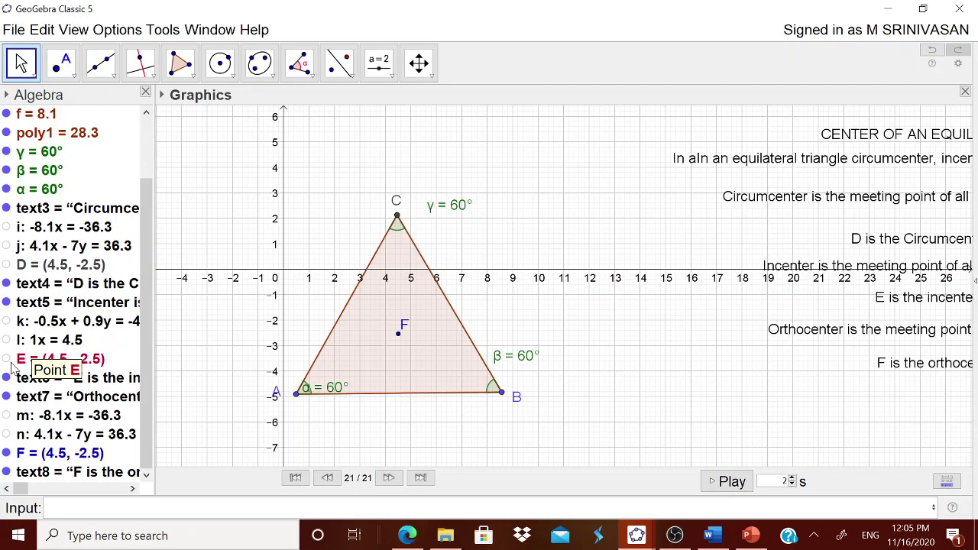
pyautogui.click(7, 265)
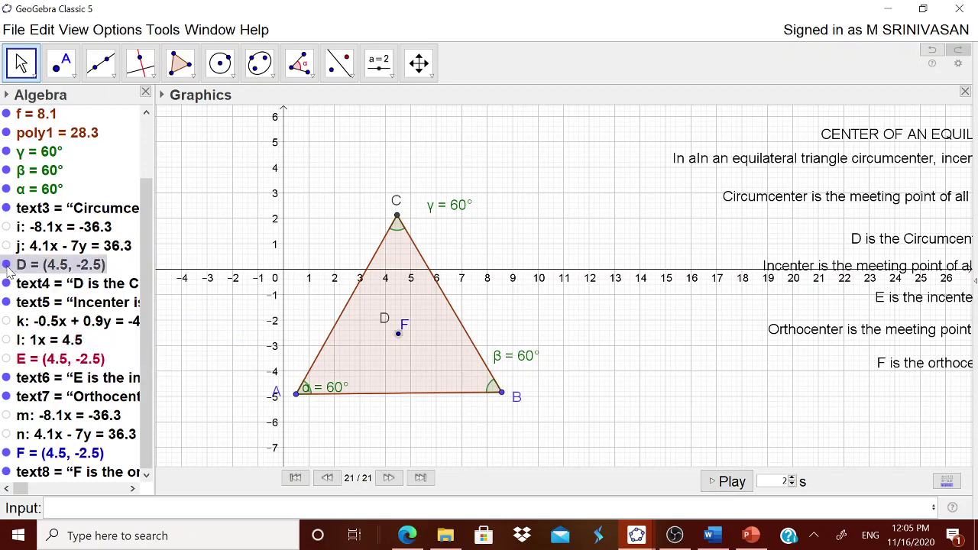
pyautogui.click(7, 359)
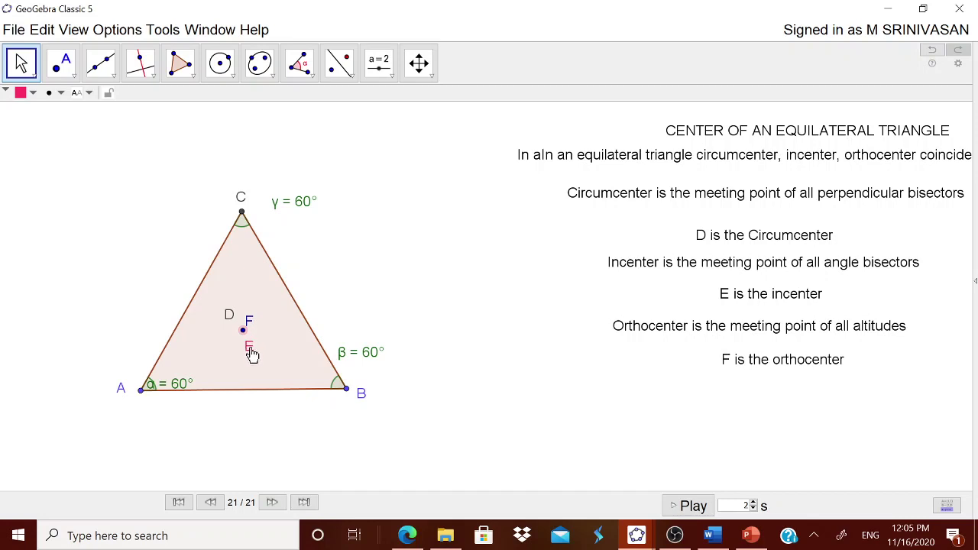
# Step: Adjust the labels around the shared center point and move vertex B outward to enlarge the triangle
pyautogui.moveTo(251, 354); pyautogui.dragTo(232, 327)
pyautogui.moveTo(356, 390); pyautogui.dragTo(375, 394)
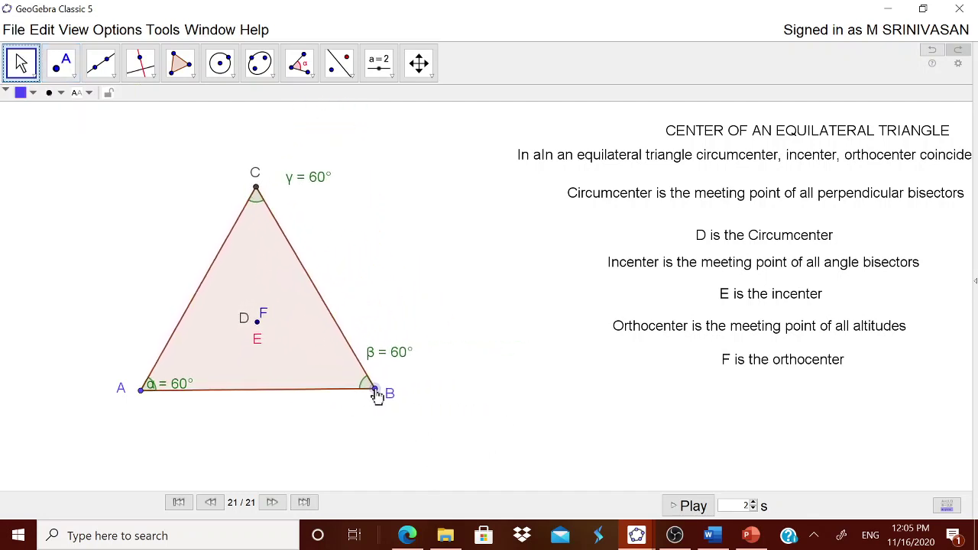
# Step: Add the text heading "Coordinates" and place it beneath "F is the orthocenter"
pyautogui.click(395, 76)
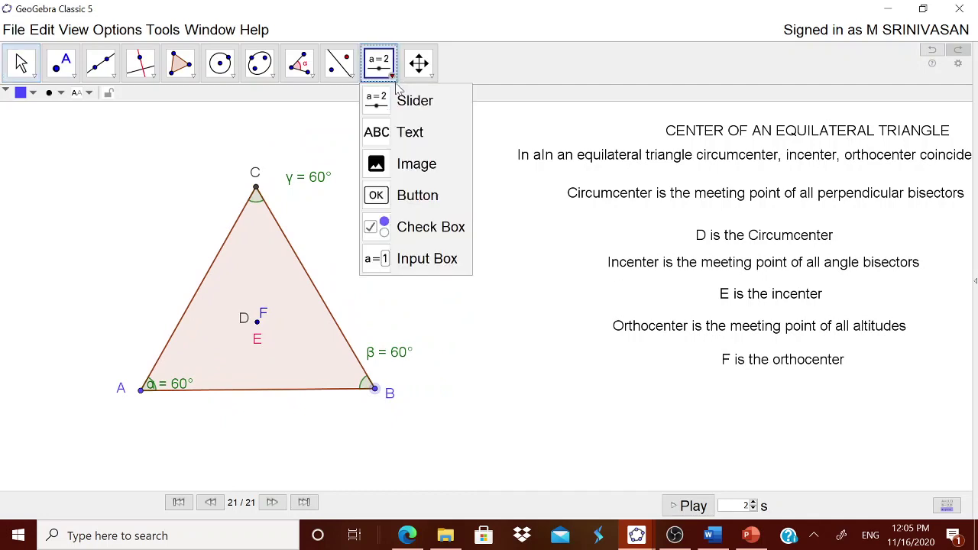
pyautogui.click(408, 131)
pyautogui.click(540, 382)
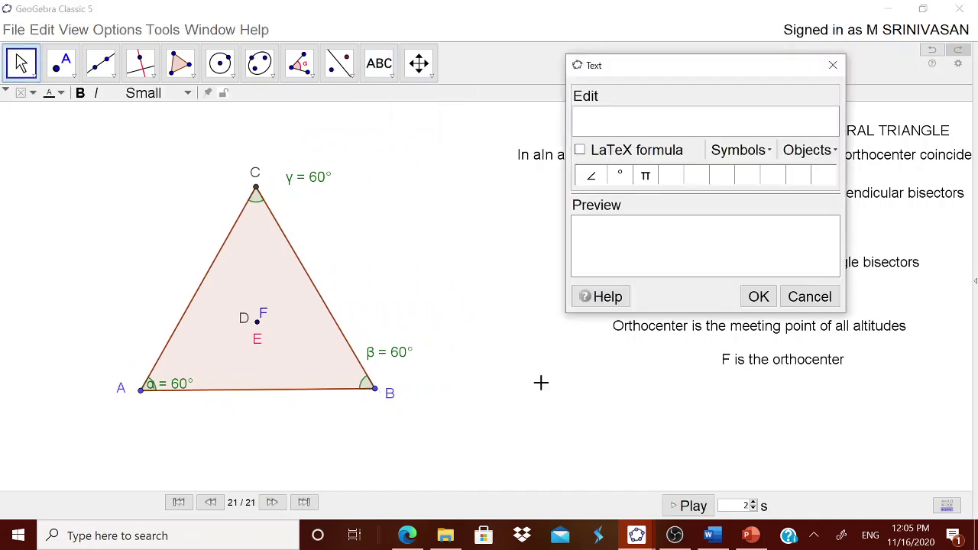
pyautogui.write('c')
pyautogui.press('BackSpace')
pyautogui.write('Coordinate')
pyautogui.press('BackSpace')
pyautogui.press('BackSpace')
pyautogui.press('BackSpace')
pyautogui.write('tes')
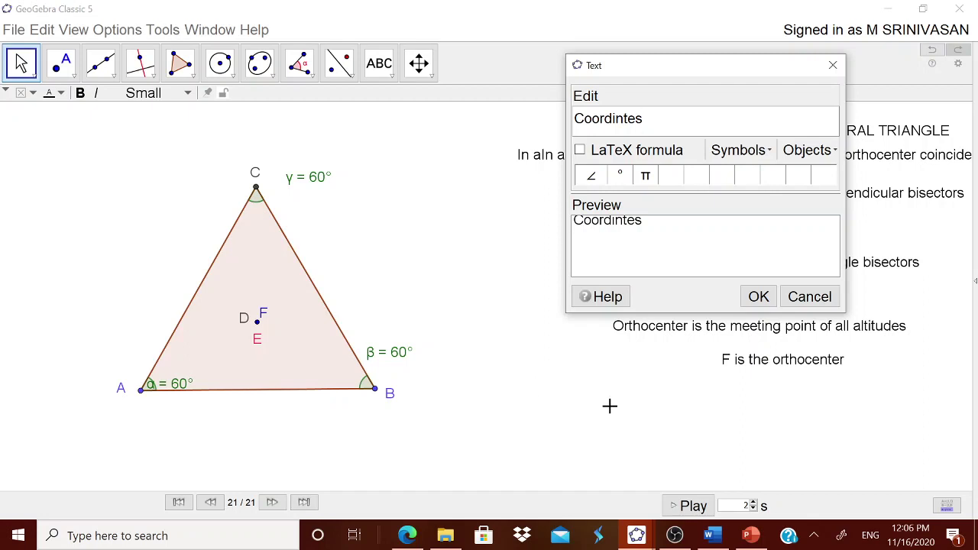
pyautogui.press('BackSpace')
pyautogui.press('BackSpace')
pyautogui.write('ates')
pyautogui.click(758, 297)
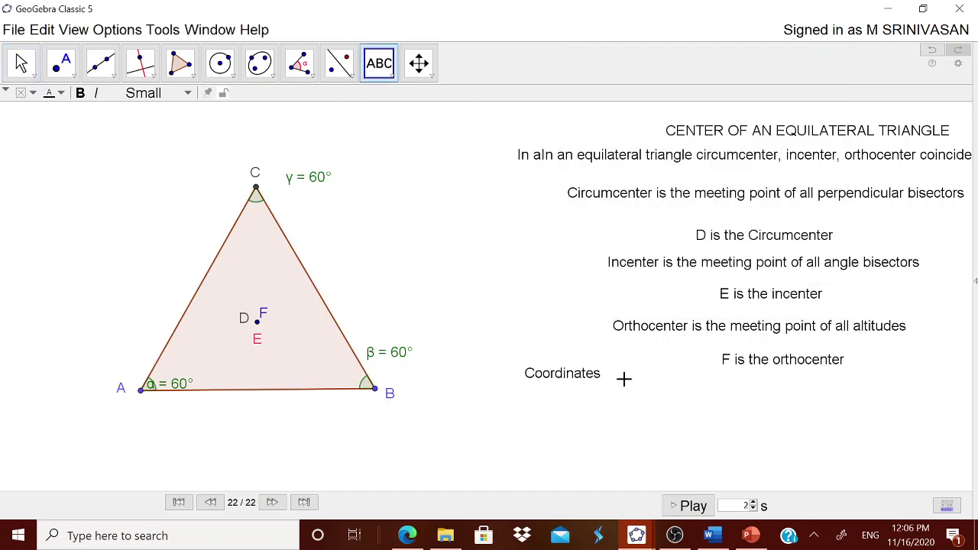
pyautogui.moveTo(573, 387); pyautogui.dragTo(806, 402)
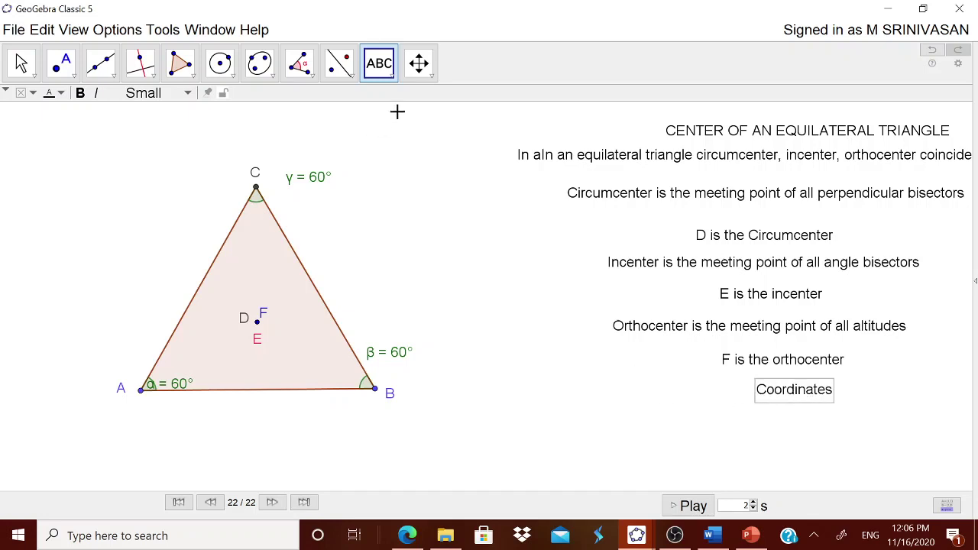
# Step: Add a dynamic text "Circumcenter:" linked to point D's coordinates and place it beneath the Coordinates heading
pyautogui.click(405, 247)
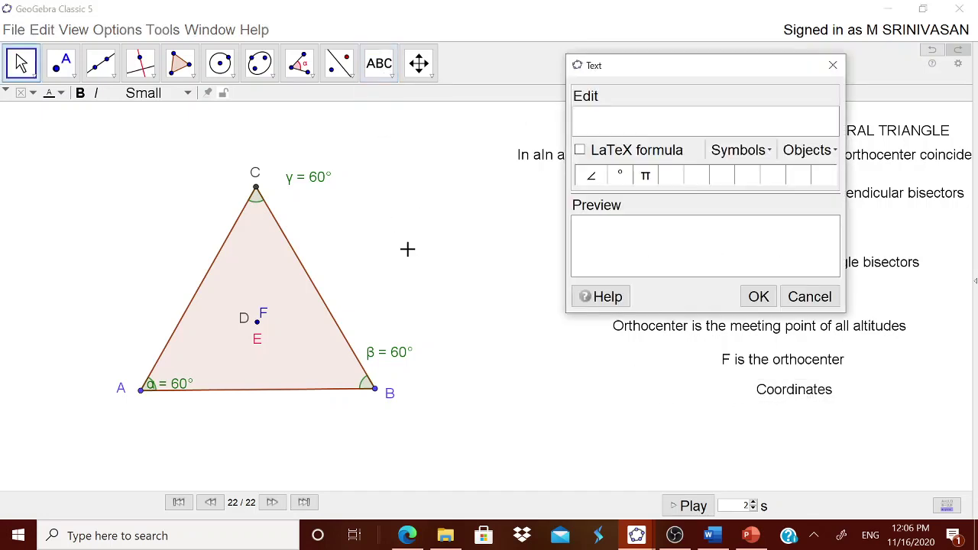
pyautogui.write('Circumcenter:')
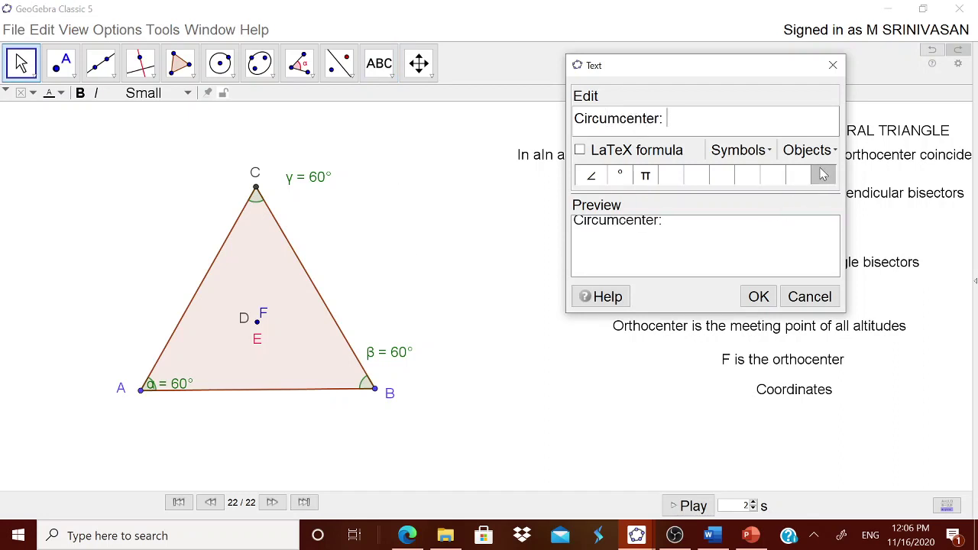
pyautogui.click(824, 150)
pyautogui.scroll(-1, 827, 238)
pyautogui.scroll(-1, 827, 237)
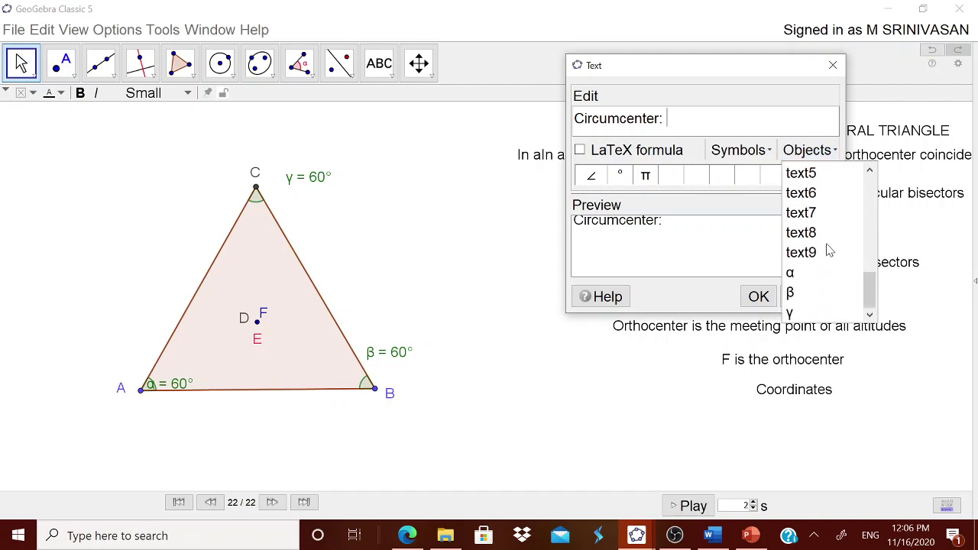
pyautogui.moveTo(866, 281); pyautogui.dragTo(877, 205)
pyautogui.click(825, 212)
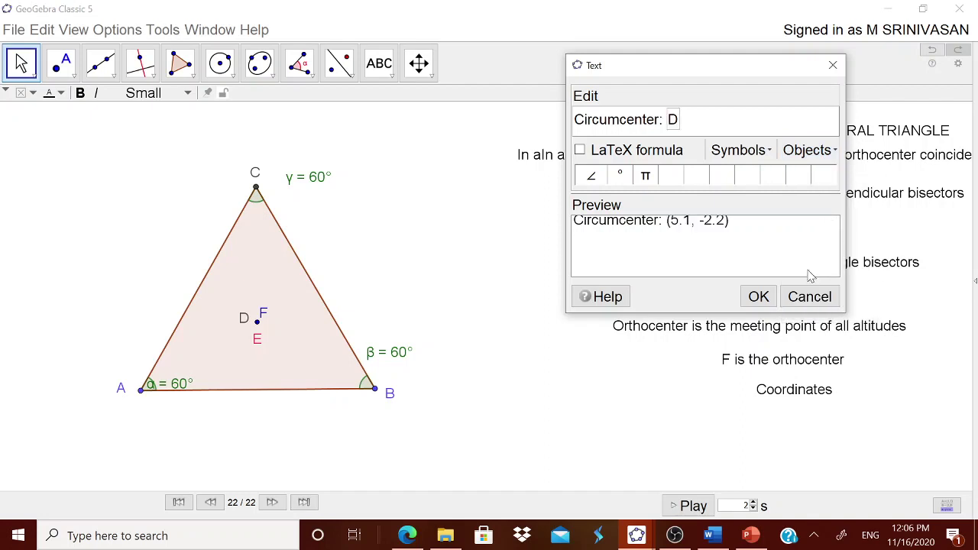
pyautogui.click(771, 297)
pyautogui.moveTo(476, 243); pyautogui.dragTo(792, 420)
# Step: Add a dynamic text "Incenter:" linked to point E's coordinates and place it beneath the circumcenter coordinates
pyautogui.click(437, 246)
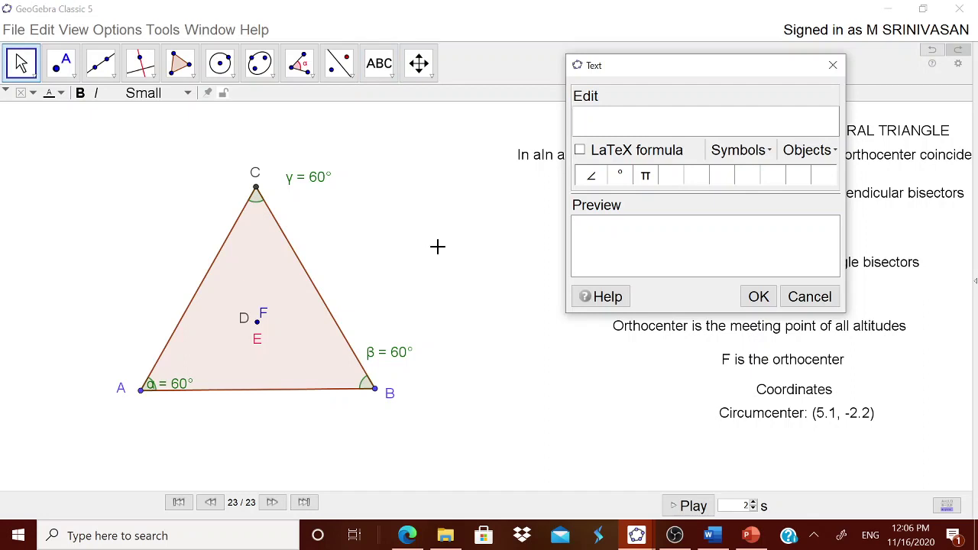
pyautogui.write('Incenter:')
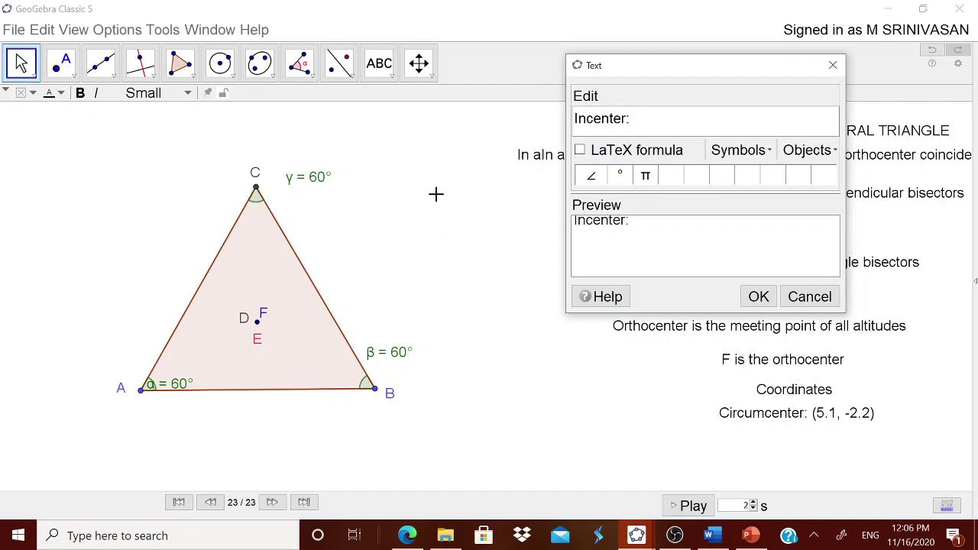
pyautogui.click(810, 151)
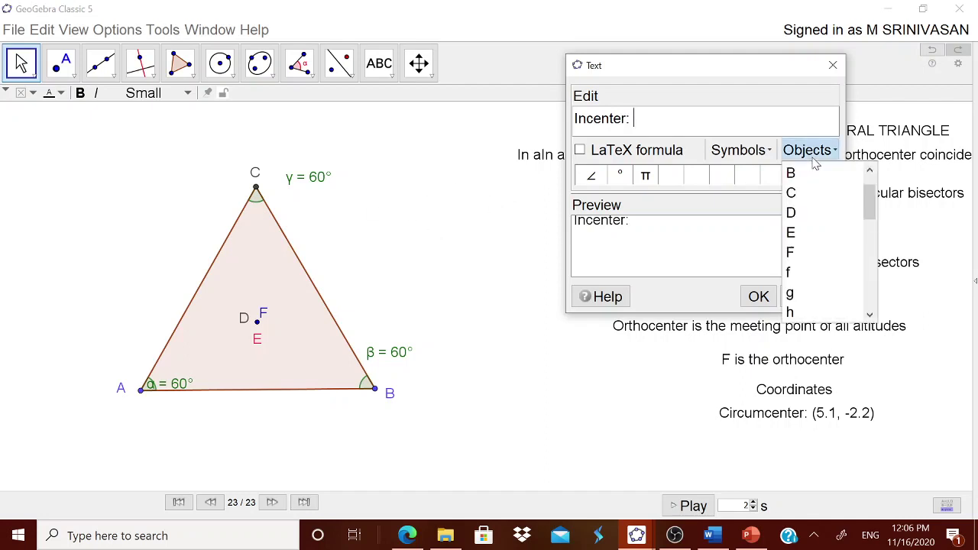
pyautogui.click(791, 233)
pyautogui.click(758, 297)
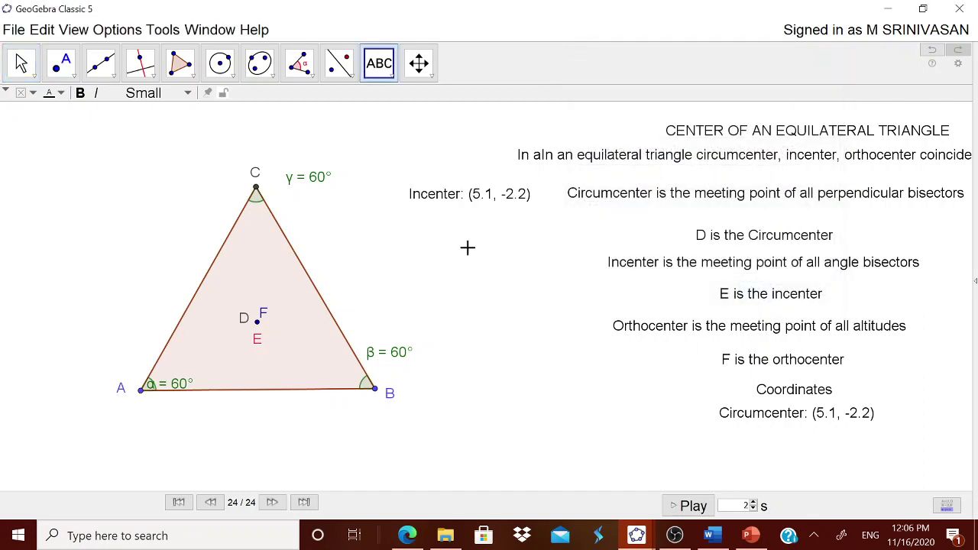
pyautogui.moveTo(485, 206); pyautogui.dragTo(799, 445)
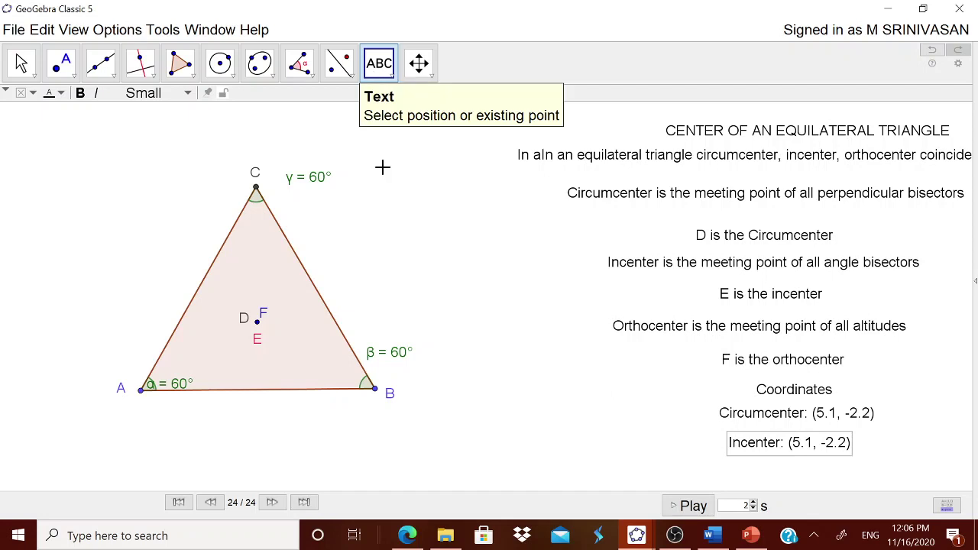
# Step: Add a dynamic text "Orthocenter:" linked to point F's coordinates and place it beneath the incenter coordinates
pyautogui.click(399, 195)
pyautogui.write('Or')
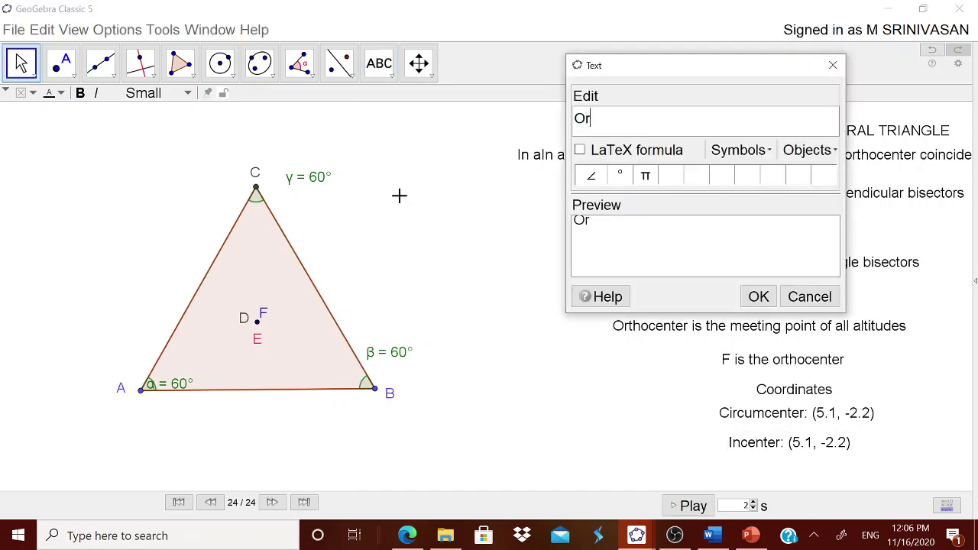
pyautogui.write('thocenter')
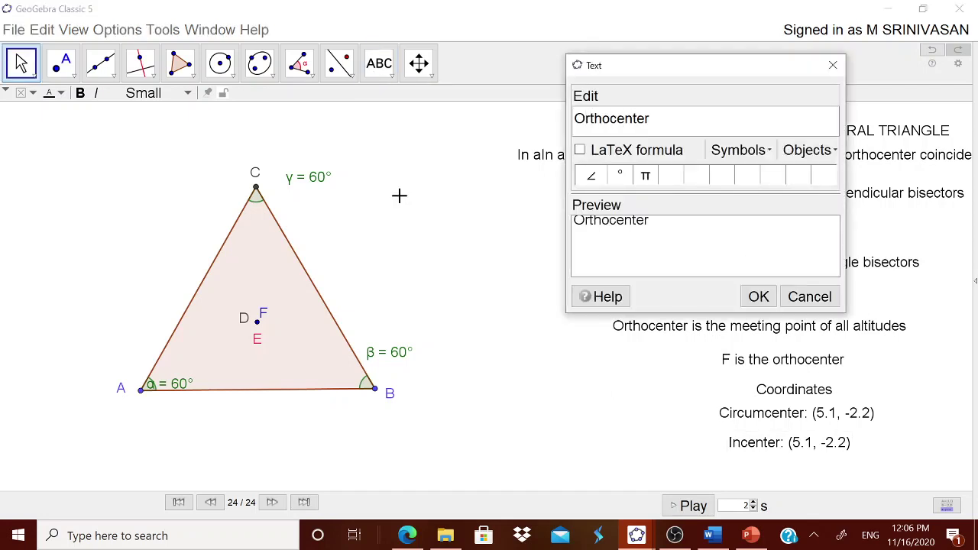
pyautogui.write(':')
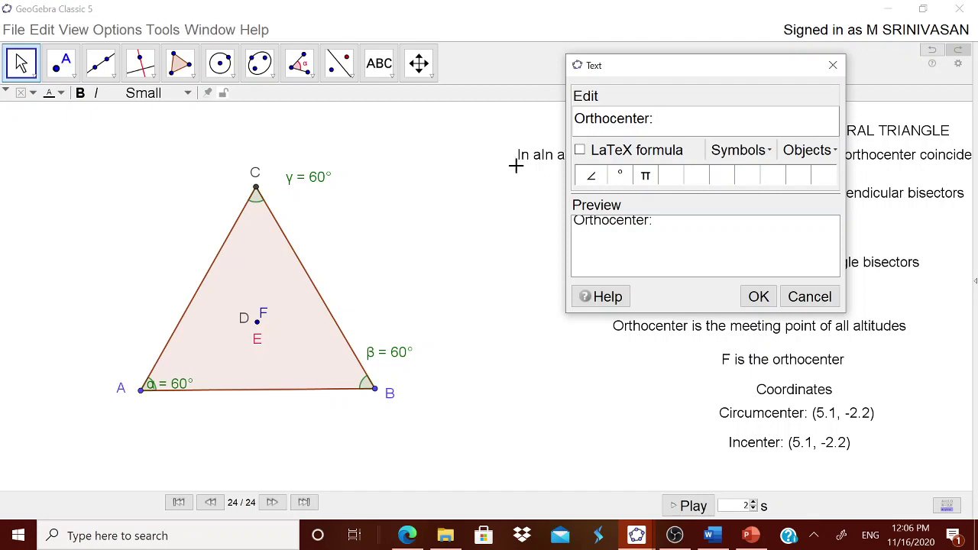
pyautogui.click(806, 149)
pyautogui.click(794, 253)
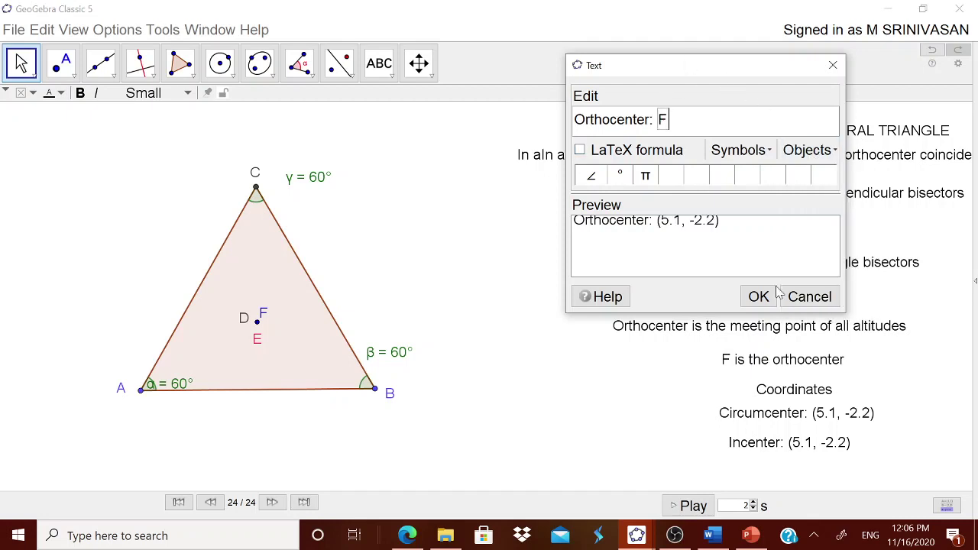
pyautogui.click(758, 296)
pyautogui.moveTo(436, 194); pyautogui.dragTo(760, 472)
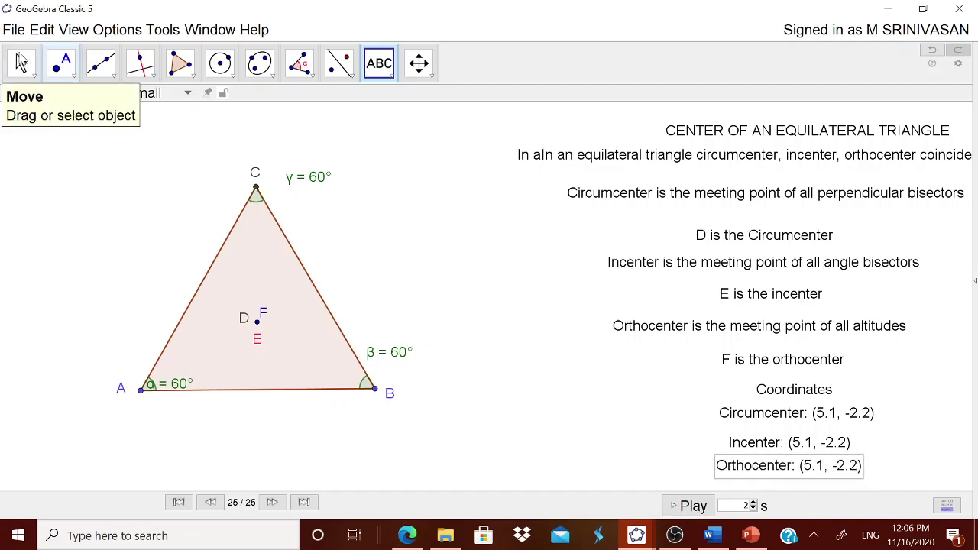
# Step: Move vertex B with the Move tool to test how the three center coordinates update with the triangle
pyautogui.click(19, 64)
pyautogui.moveTo(376, 389)
pyautogui.mouseDown()
pyautogui.moveTo(402, 387)
pyautogui.moveTo(471, 347)
pyautogui.moveTo(404, 389)
pyautogui.moveTo(344, 354)
pyautogui.moveTo(390, 307)
pyautogui.moveTo(456, 325)
pyautogui.moveTo(467, 362)
pyautogui.moveTo(454, 403)
pyautogui.moveTo(433, 414)
pyautogui.moveTo(398, 411)
pyautogui.moveTo(428, 406)
pyautogui.moveTo(401, 389)
pyautogui.moveTo(393, 397)
pyautogui.mouseUp()
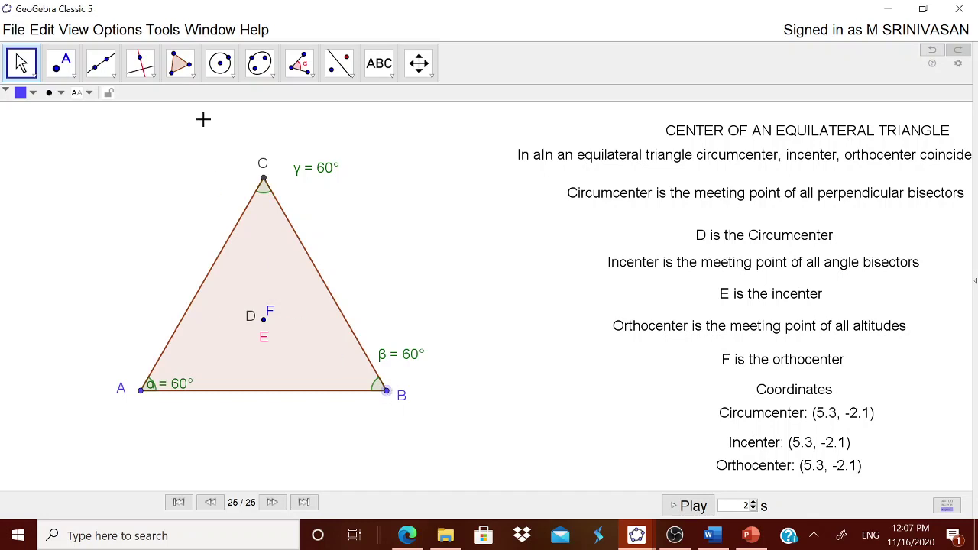
# Step: Draw the circumscribed circle centered at the triangle's shared center point and passing through vertex C
pyautogui.click(219, 64)
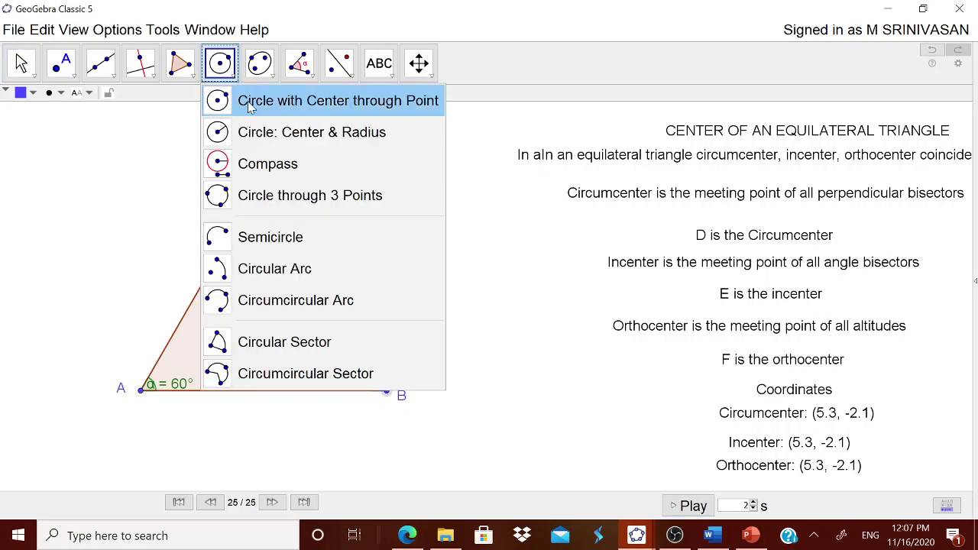
pyautogui.click(249, 106)
pyautogui.click(263, 318)
pyautogui.click(264, 180)
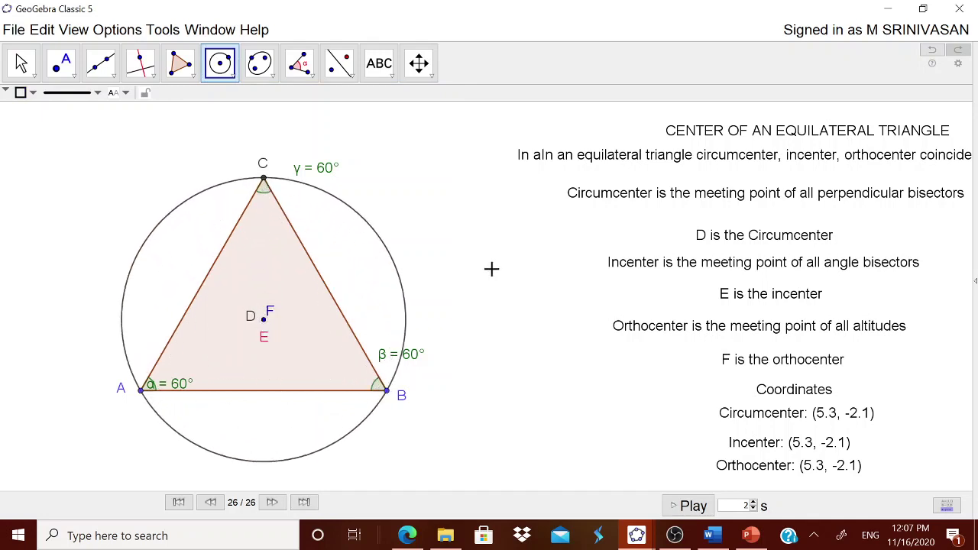